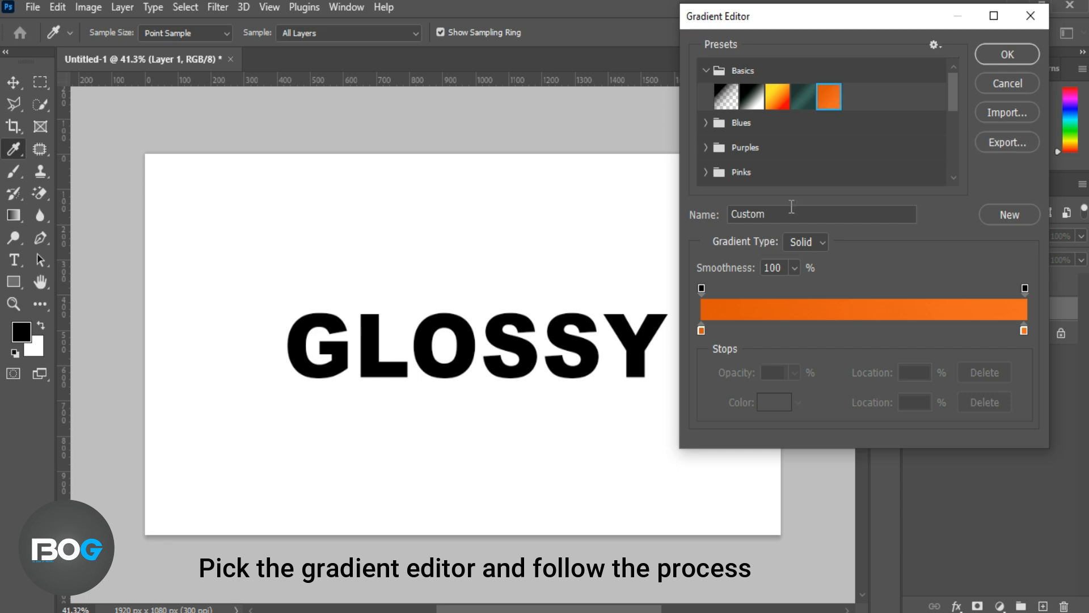
Fill Layer 1 with a diagonal linear gradient from #de5705 at the lower-left corner to #f16c1b toward the upper right
click(702, 330)
click(773, 402)
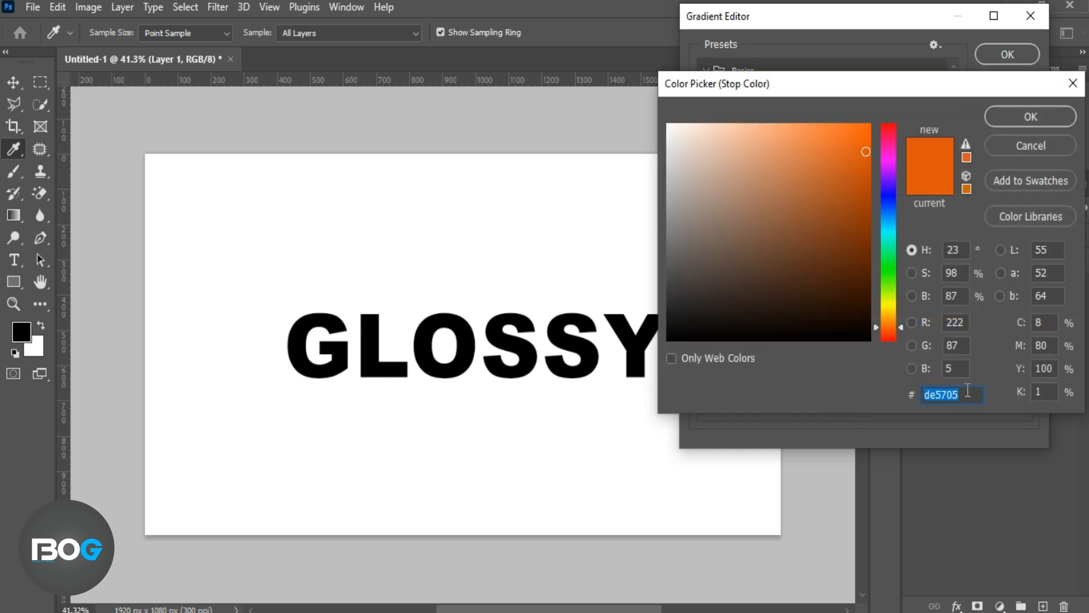
click(1009, 120)
click(1024, 330)
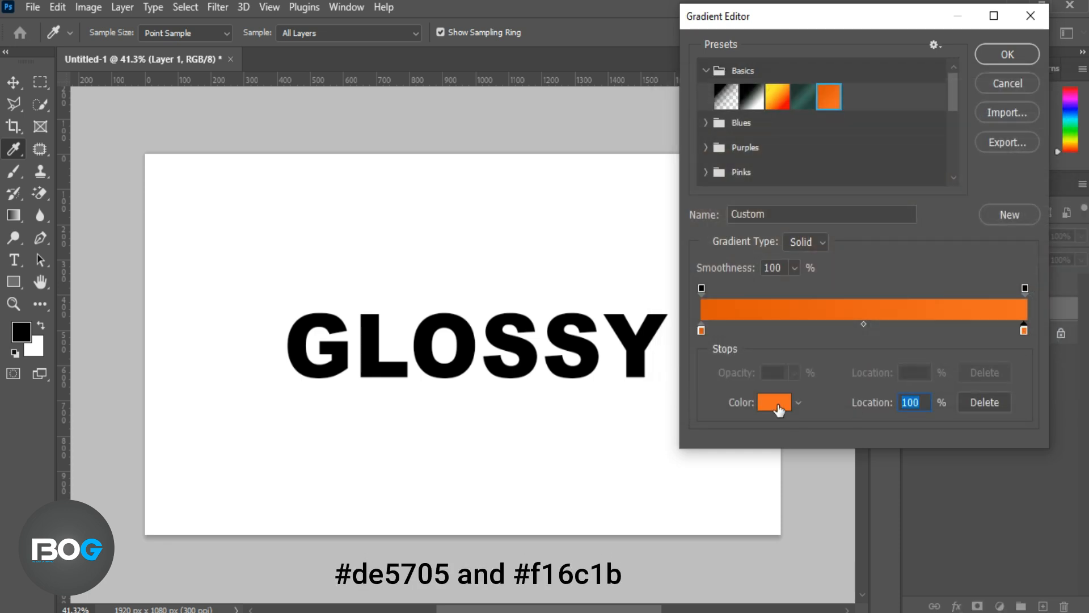
click(775, 403)
click(1003, 124)
click(1002, 59)
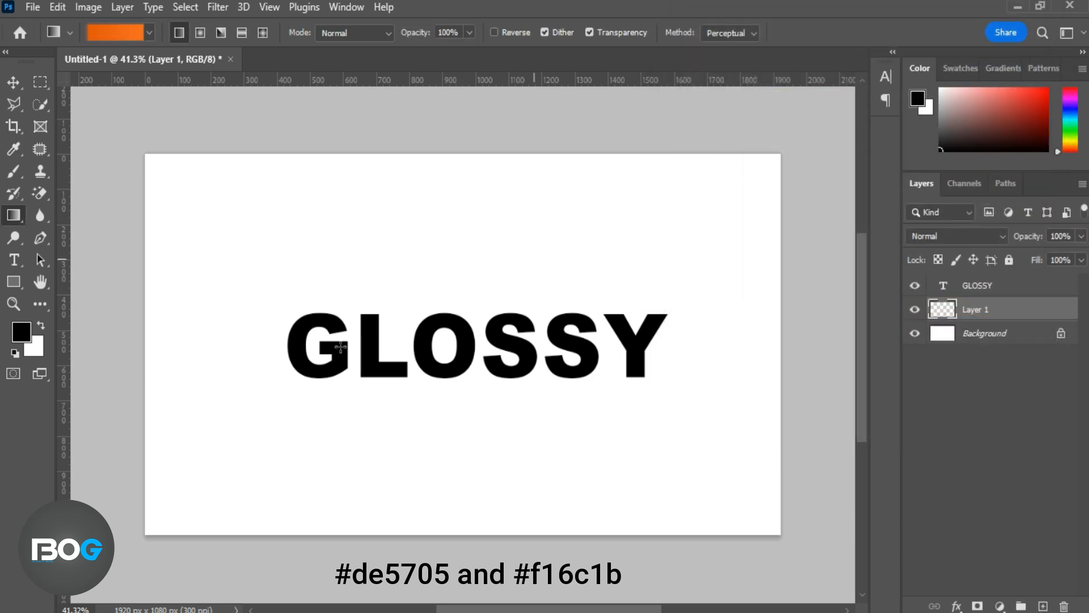
drag(123, 522, 611, 259)
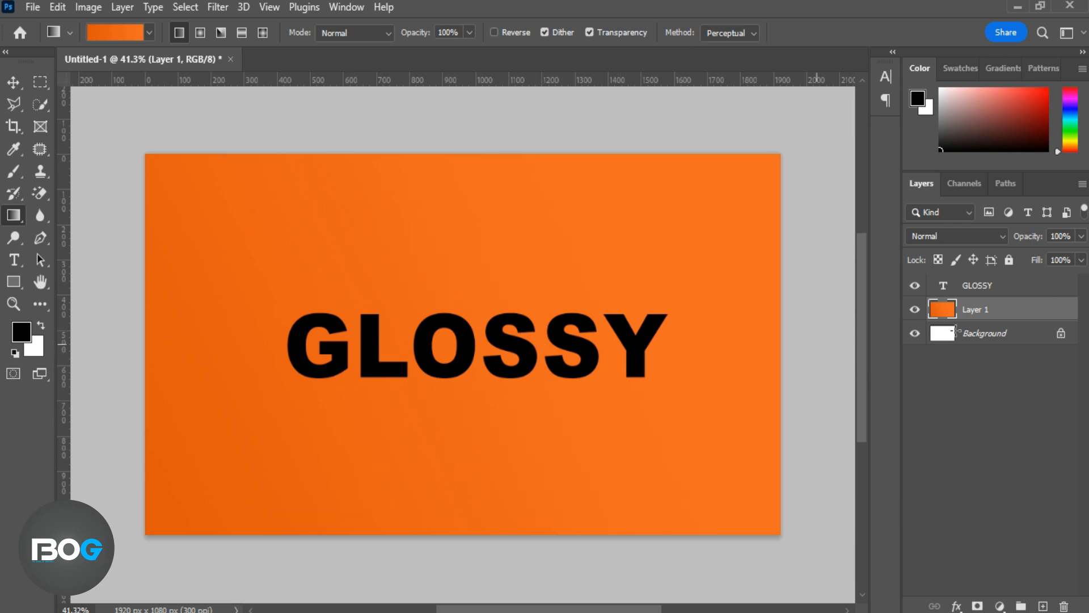
Add a Gradient Overlay to the GLOSSY text layer using the custom orange gradient, with Reverse off and scale 114%
click(1021, 293)
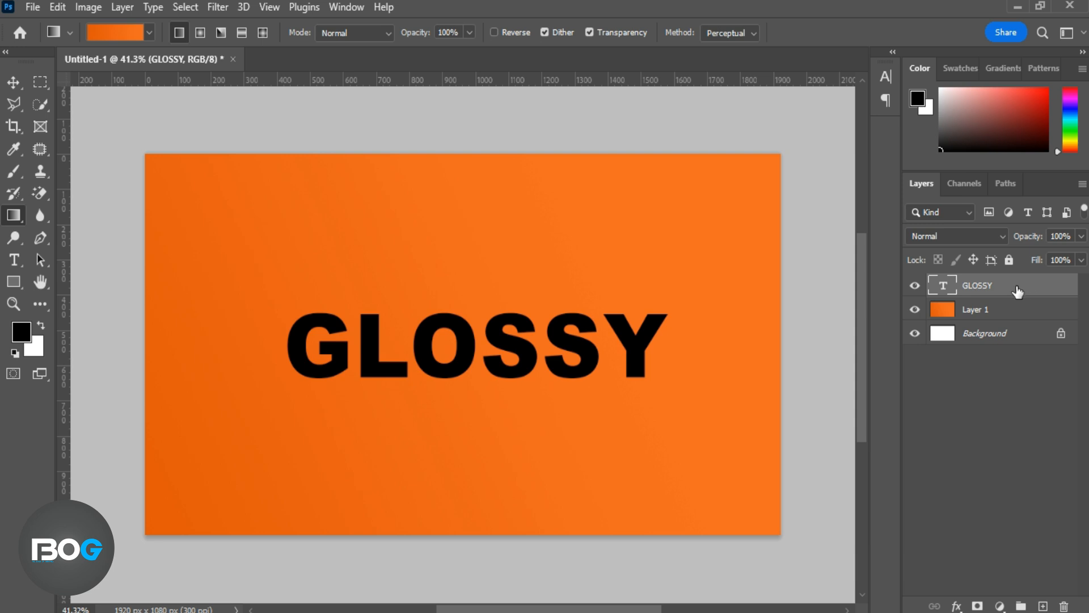
double_click(1017, 291)
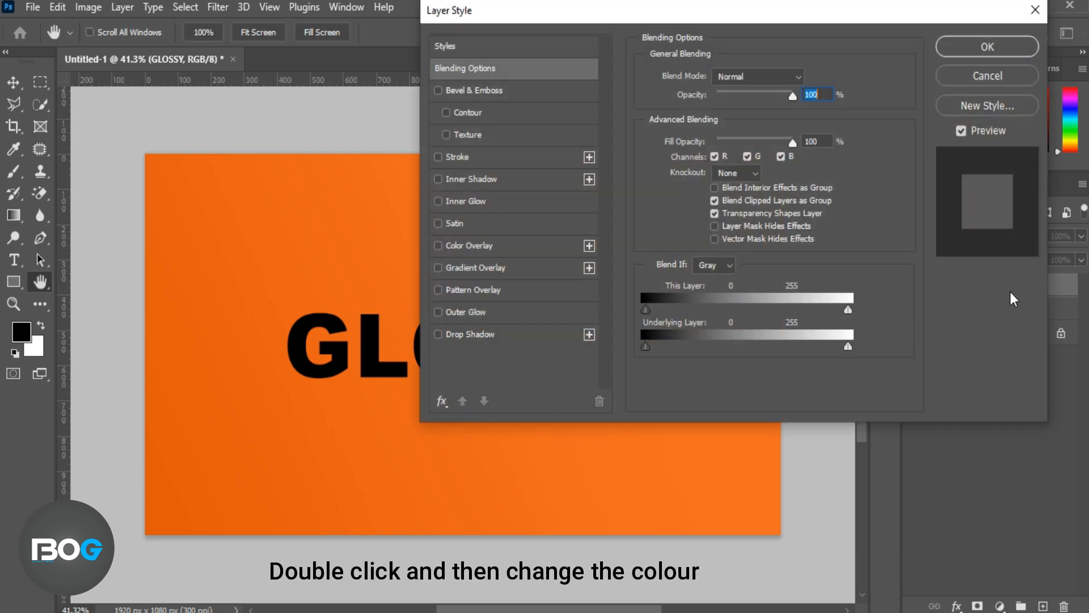
click(564, 270)
drag(837, 6, 1041, 5)
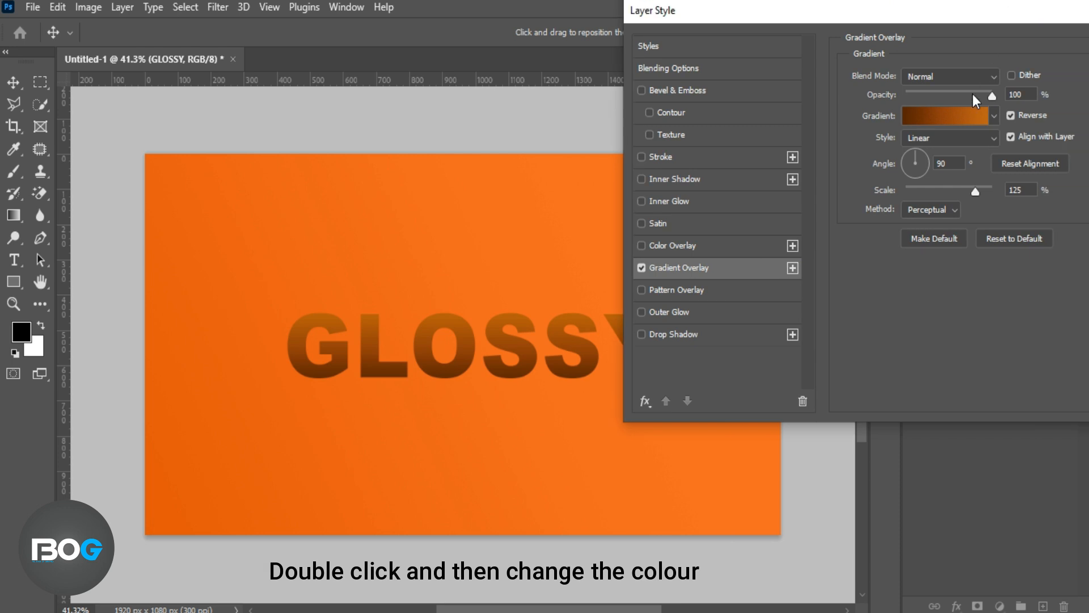
click(937, 115)
click(704, 71)
click(832, 95)
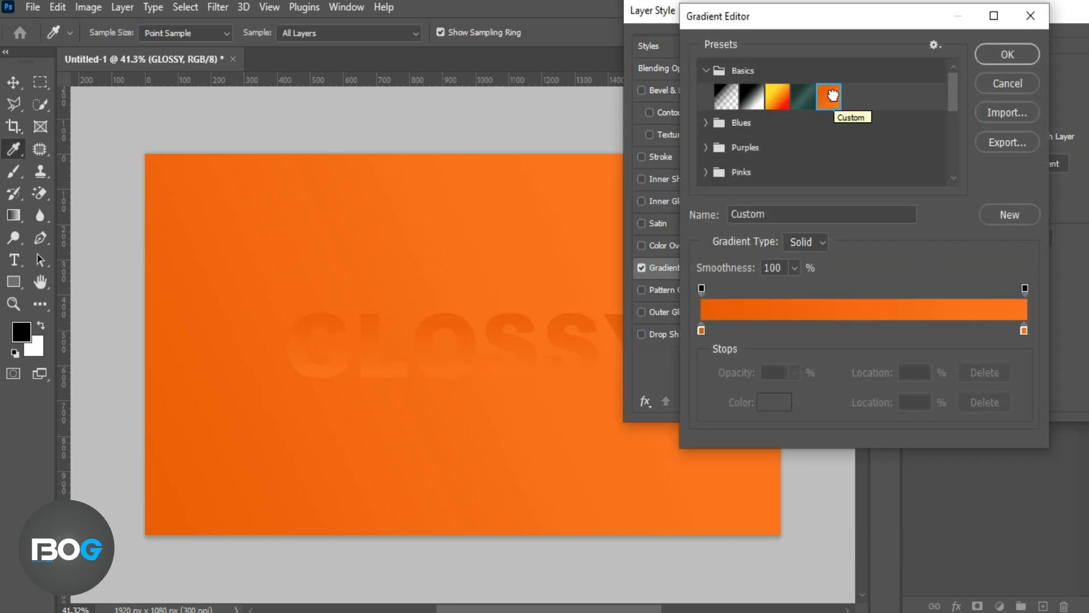
click(1003, 55)
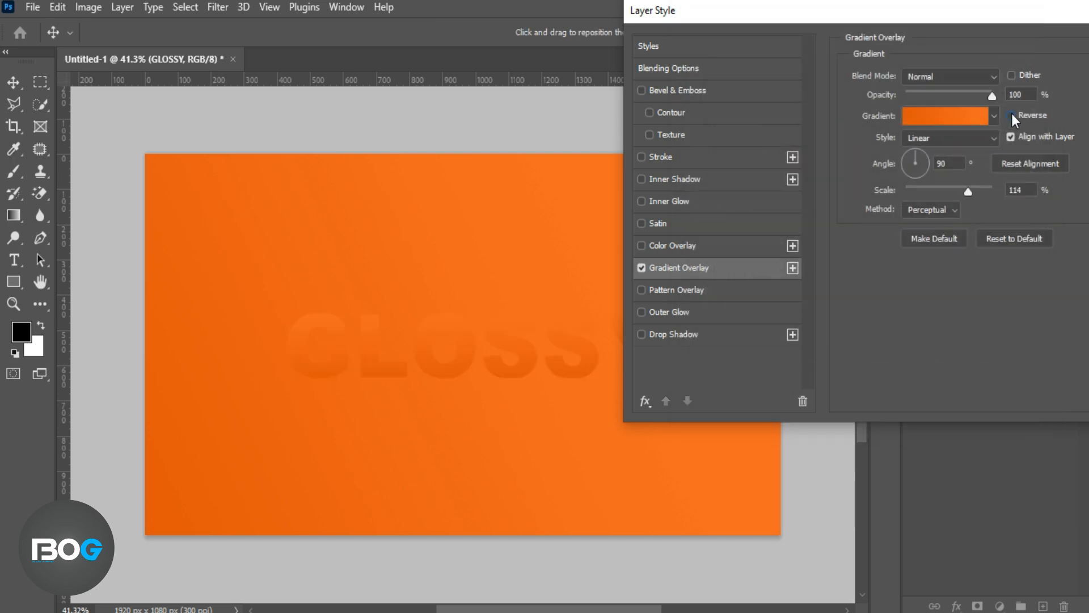
Set the gradient overlay's angle to 5°, keep Reverse off, and apply the layer style
click(939, 163)
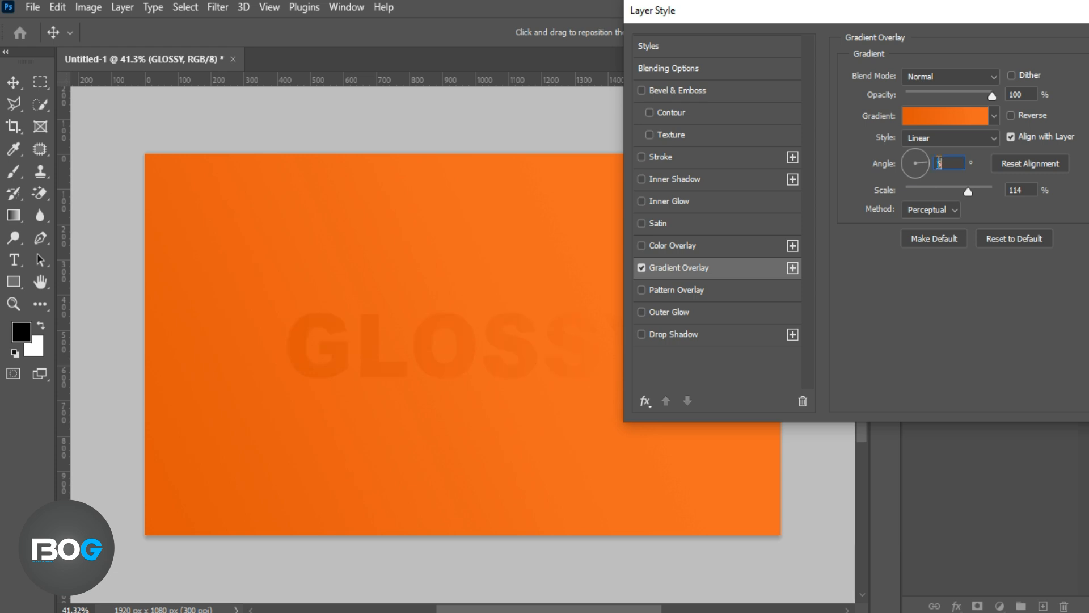
click(1010, 114)
click(1010, 114)
drag(986, 16, 848, 30)
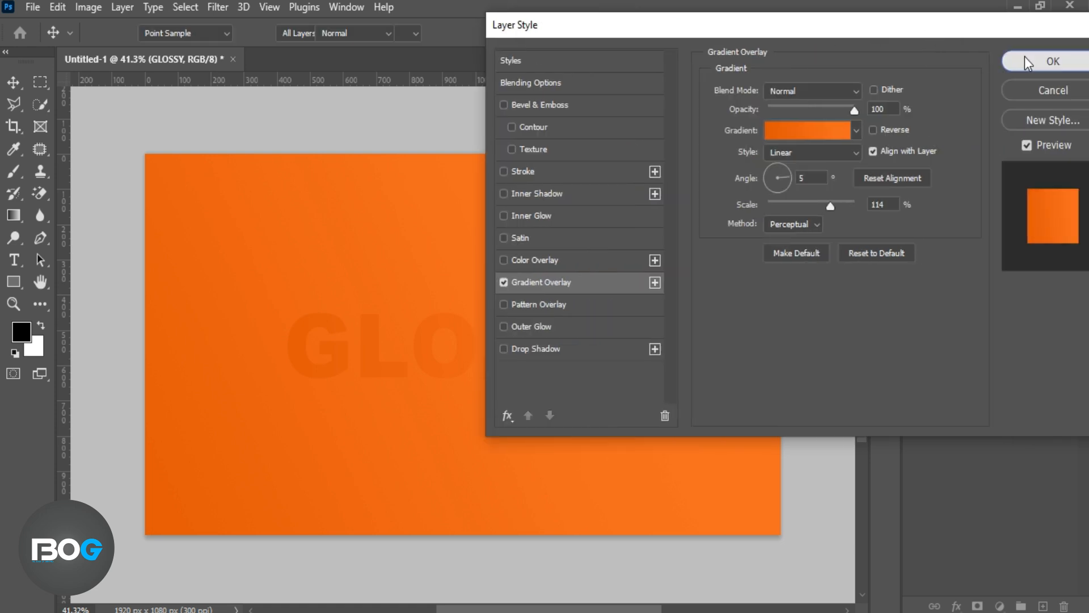
click(1025, 57)
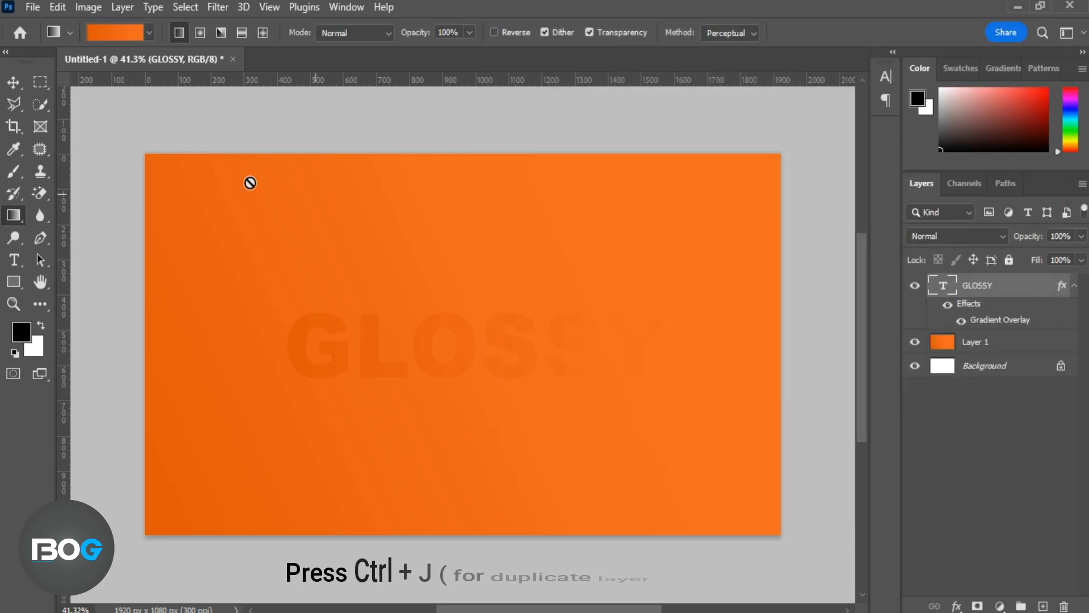
Duplicate the GLOSSY text layer three times
click(13, 82)
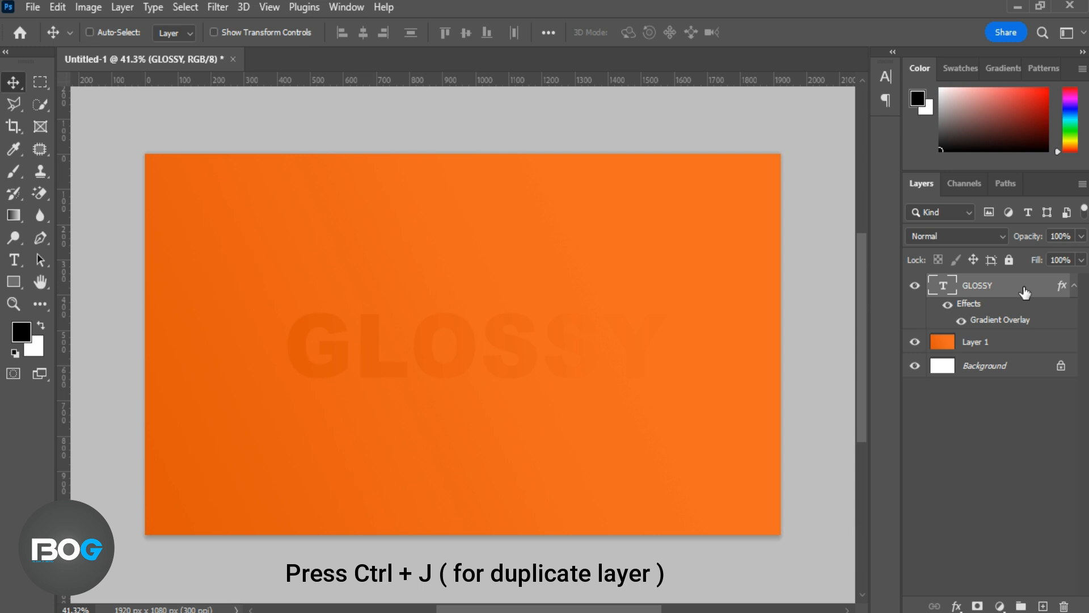
key(ctrl+j)
key(ctrl+j)
key(ctrl+j)
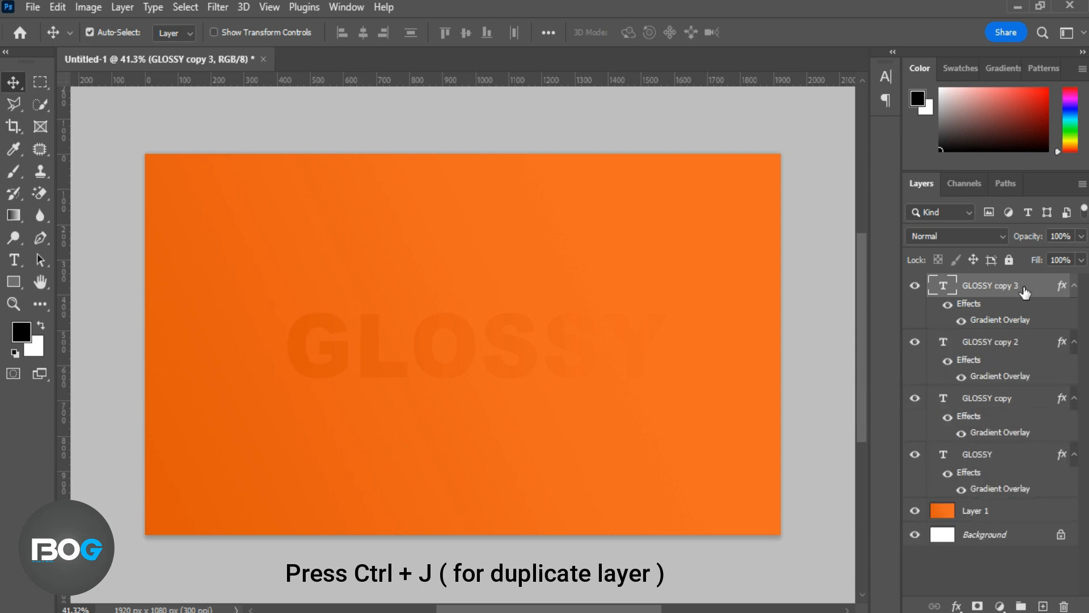
Group the four GLOSSY text layers, name the group GLOSSY, and convert it to a smart object
shift+click(1015, 466)
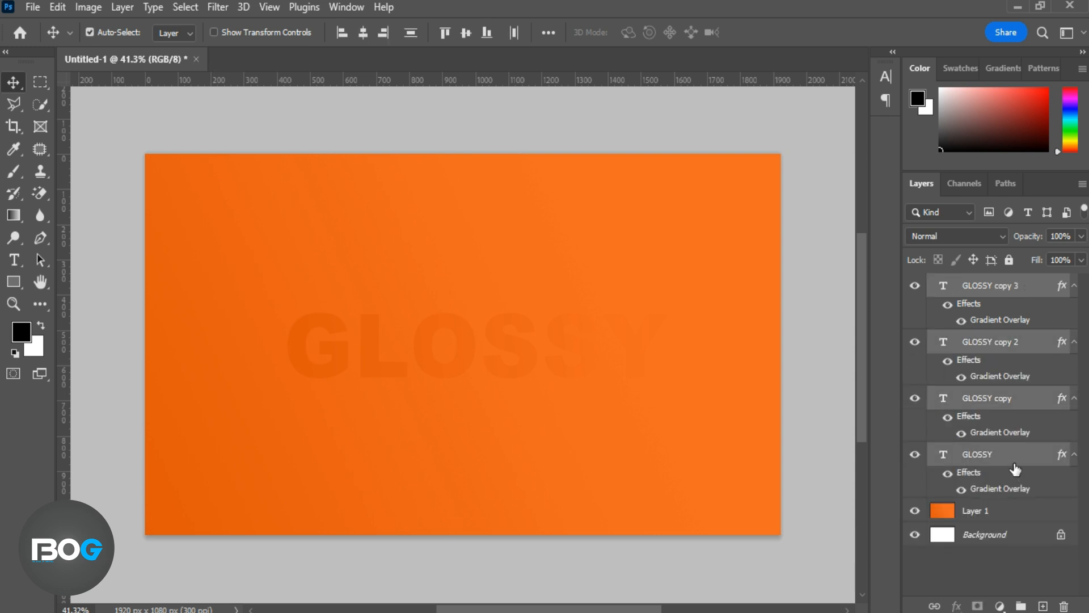
key(ctrl+g)
double_click(974, 284)
text(GLOSSY)
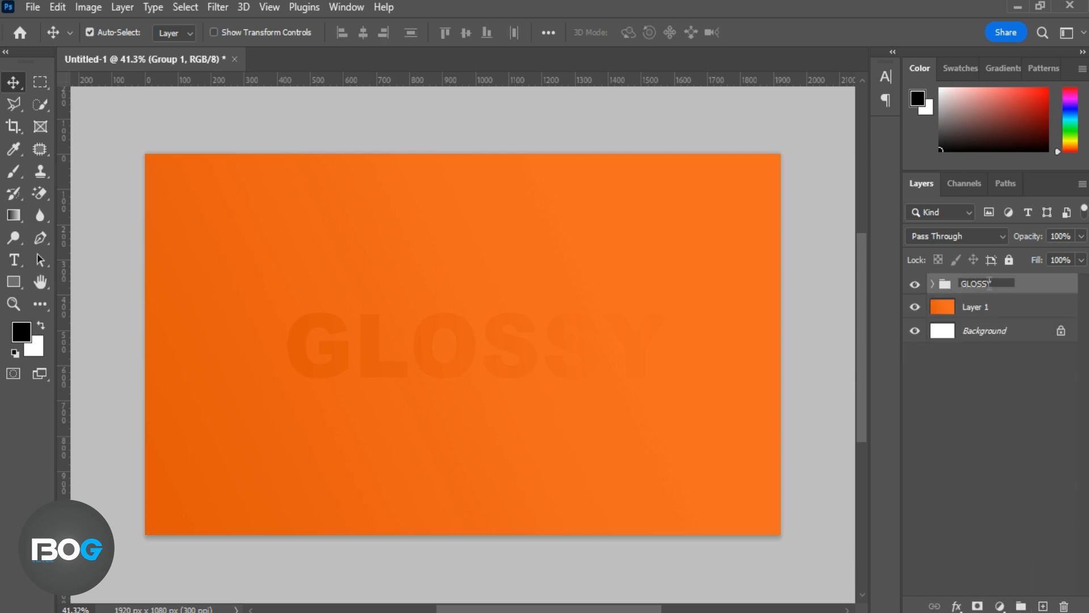
key(Return)
right_click(1026, 284)
click(930, 233)
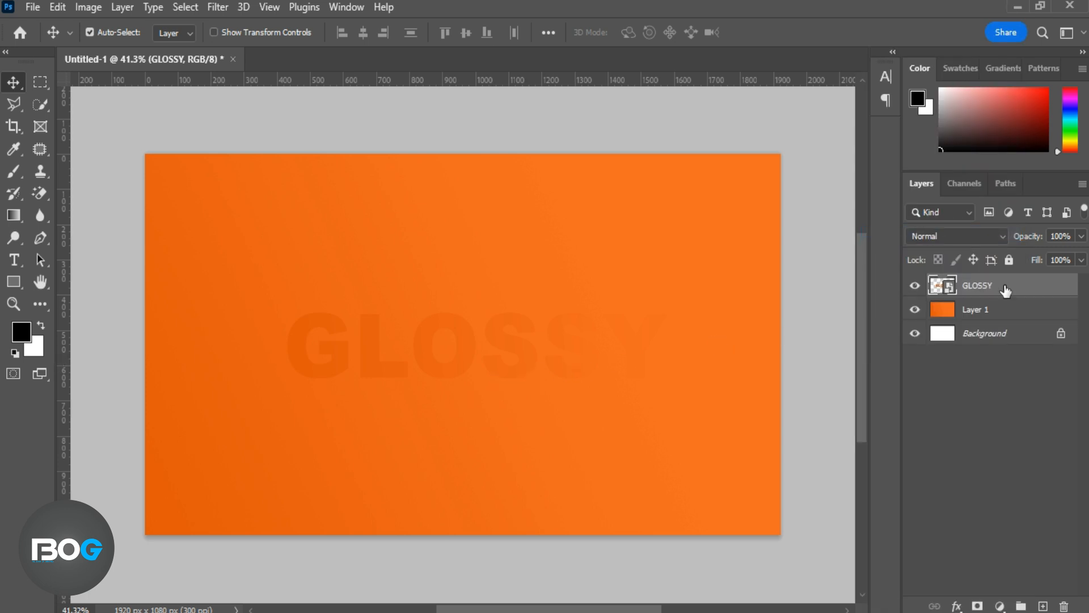
Add a black Multiply drop shadow to the GLOSSY smart object: opacity 78%, angle 90°, distance 8 px, size 7 px
double_click(1026, 286)
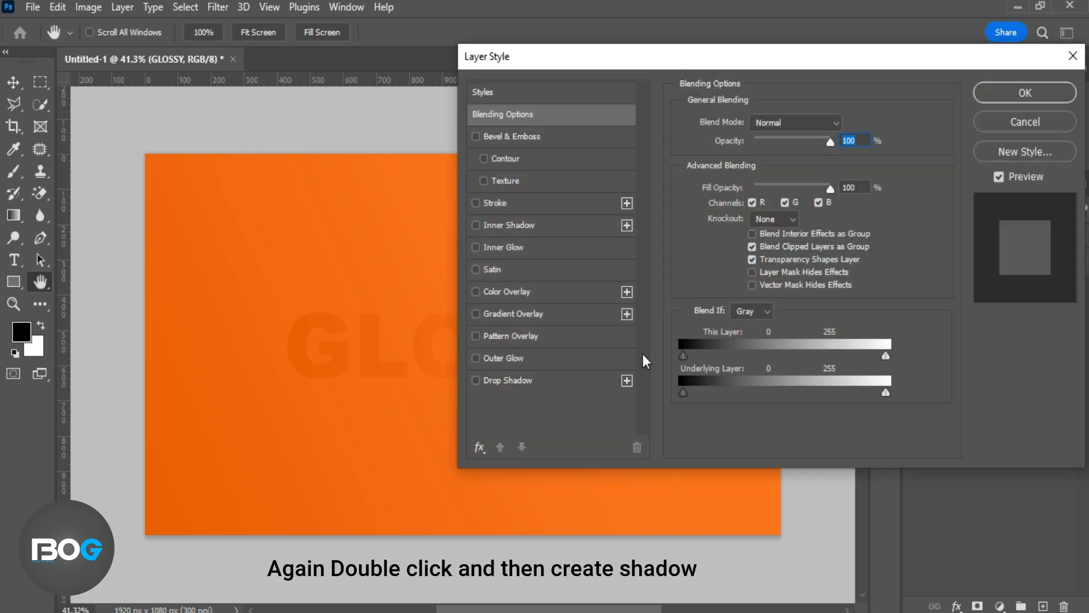
click(577, 379)
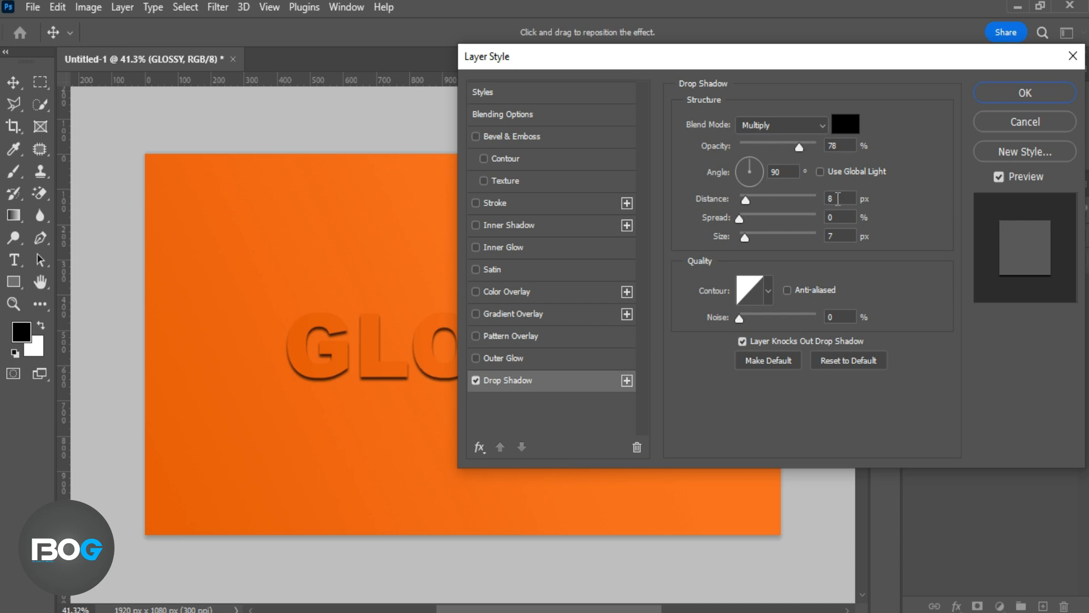
click(986, 94)
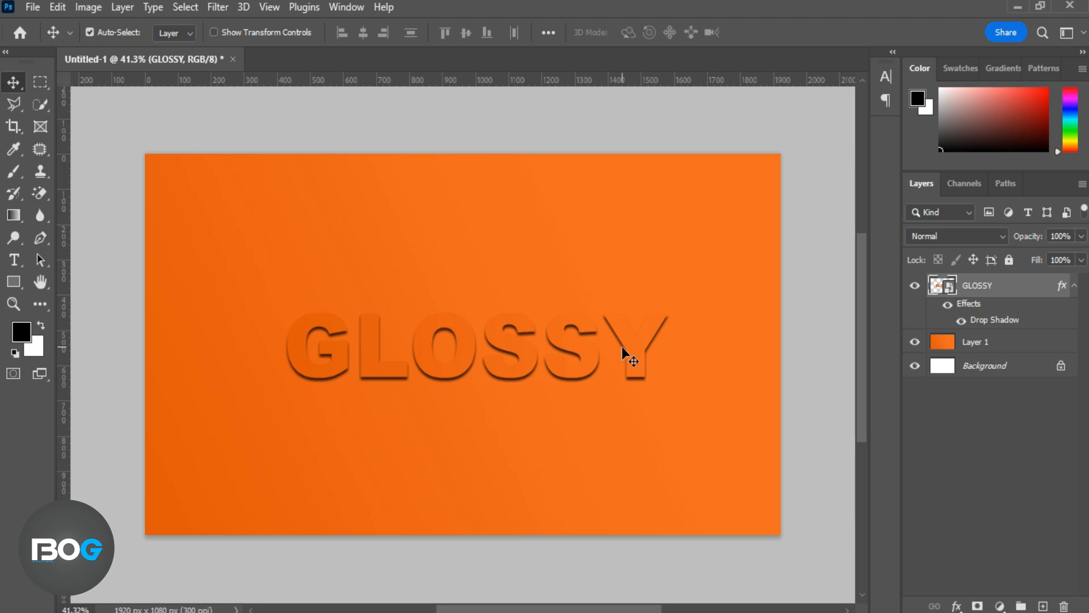
click(602, 352)
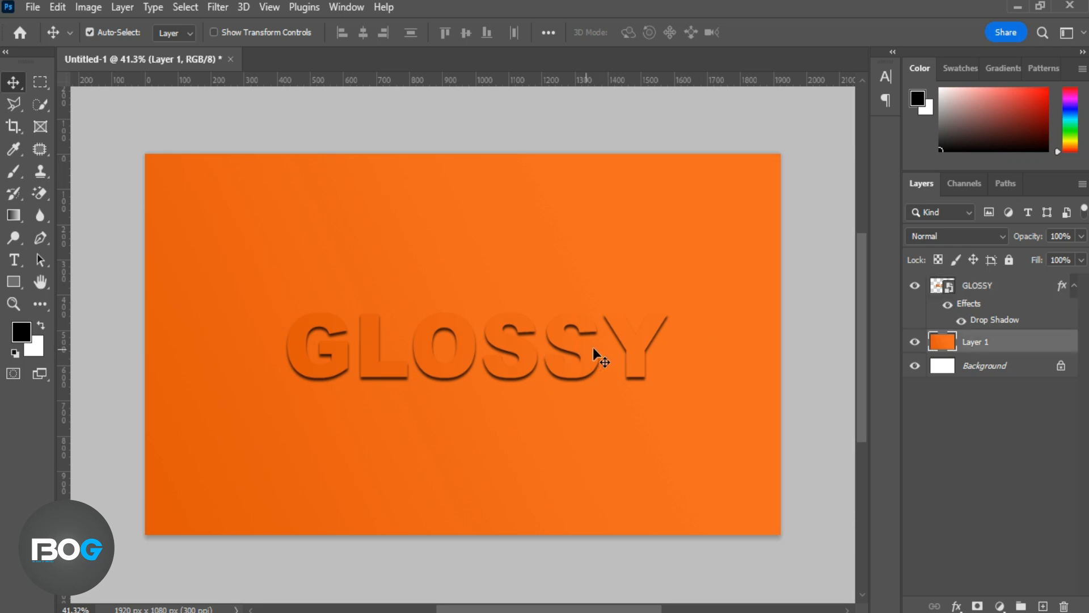
Duplicate the GLOSSY smart object and place the copy directly below the original
click(1012, 286)
key(ctrl+j)
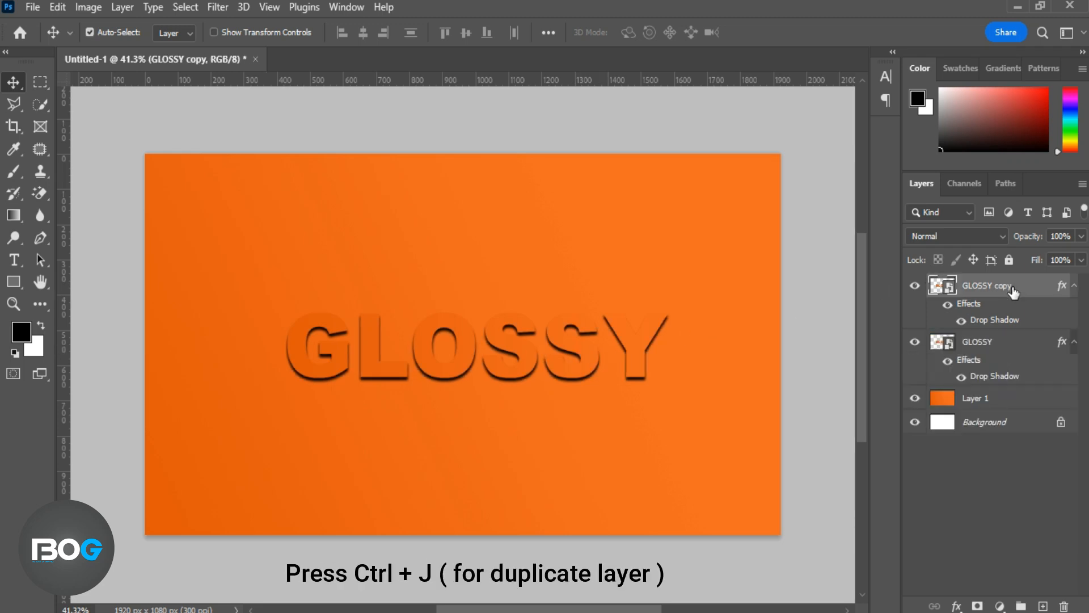
drag(1012, 291, 1031, 377)
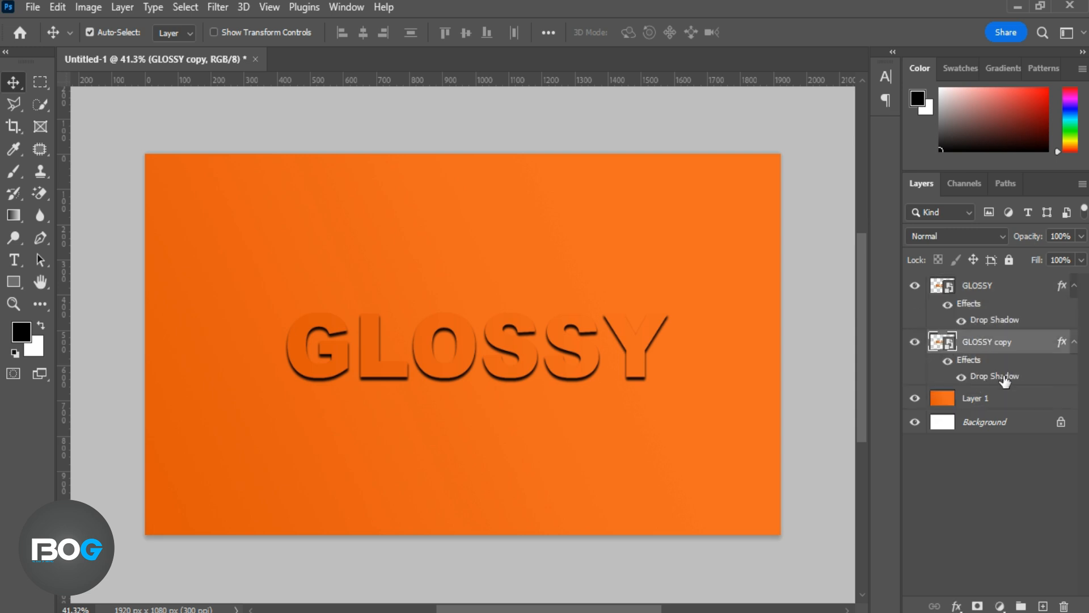
Change the GLOSSY copy's drop shadow to 82% opacity, 14 px distance and 21 px size, and apply it
double_click(1003, 377)
drag(917, 61, 1080, 50)
click(913, 189)
drag(907, 226, 913, 224)
click(917, 188)
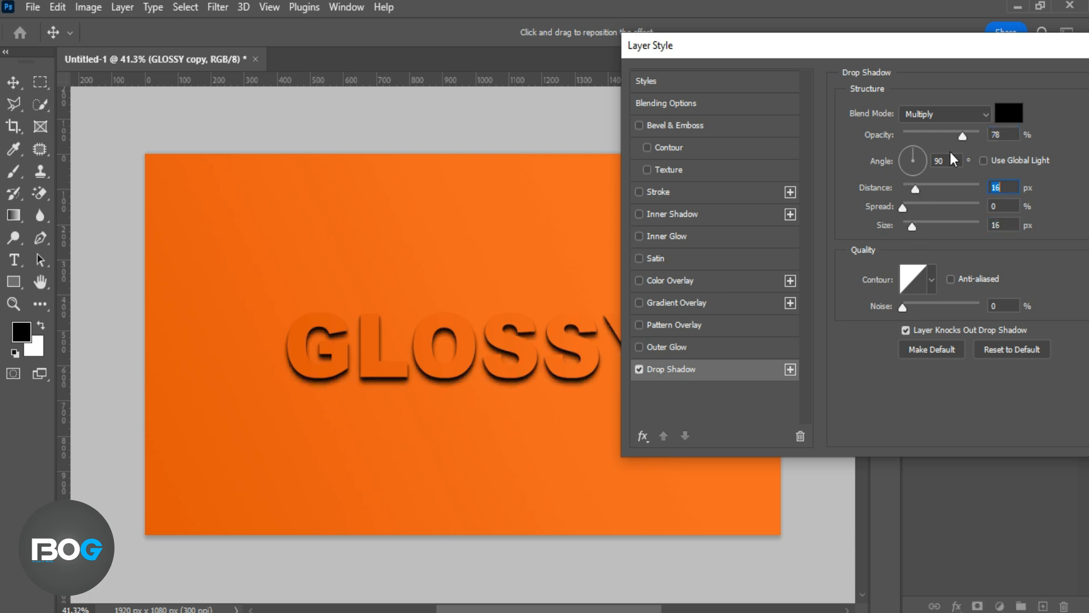
drag(964, 138, 966, 138)
drag(916, 190, 915, 189)
drag(913, 227, 914, 227)
drag(978, 48, 846, 85)
click(1044, 119)
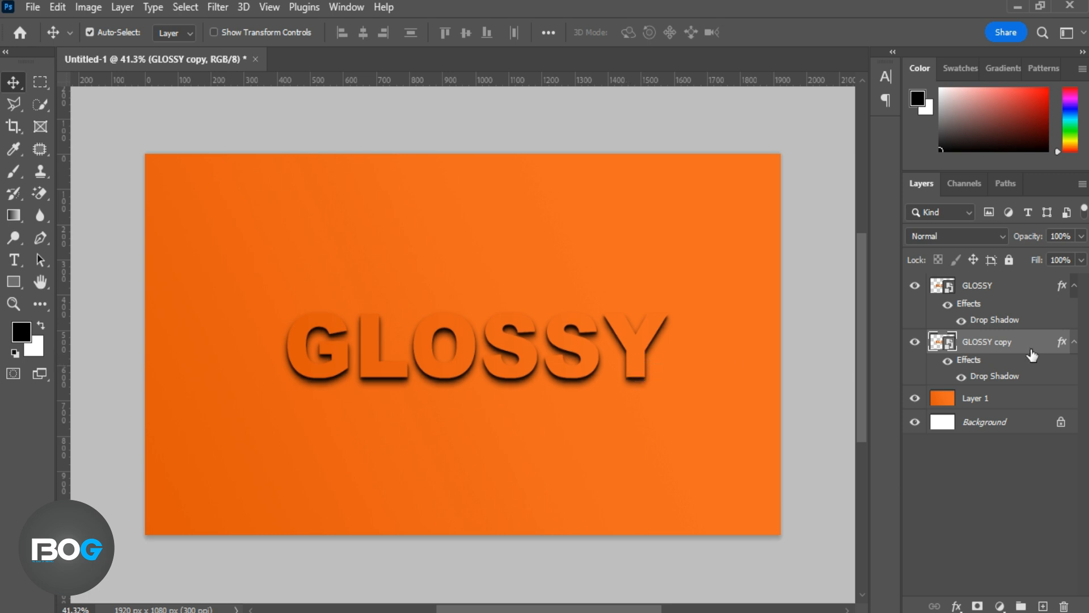
Duplicate the GLOSSY copy layer, place the duplicate below it, and set its drop shadow colour to #6c2a01
key(ctrl+j)
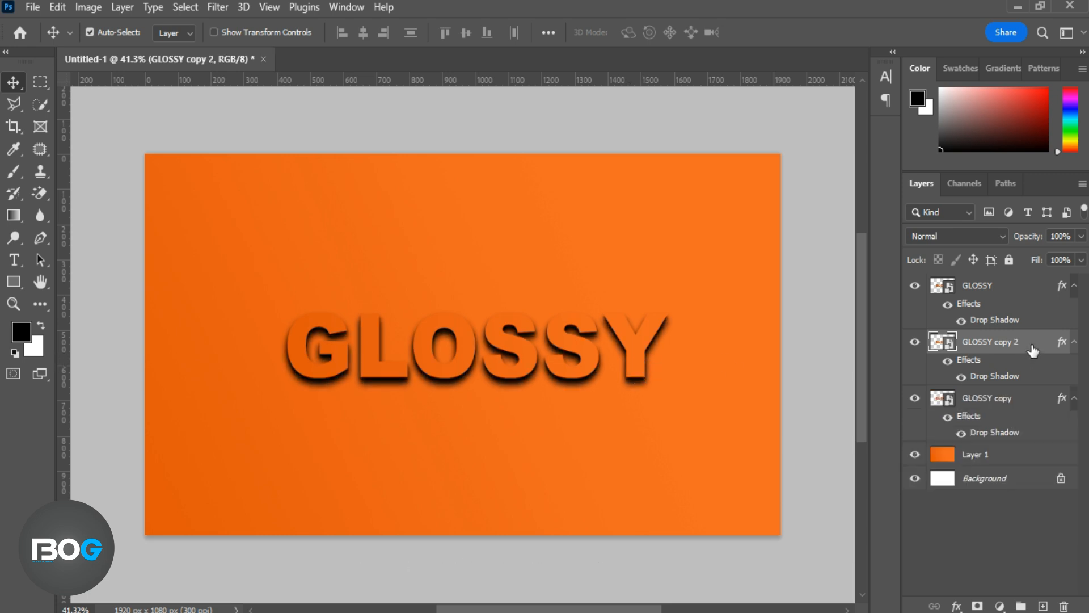
drag(1032, 350, 1038, 432)
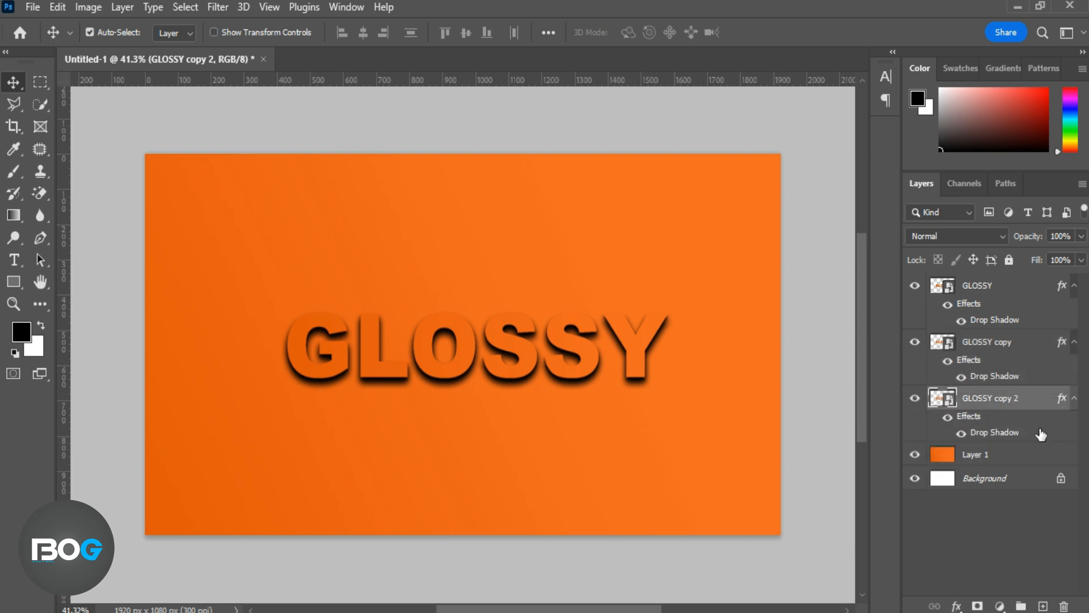
double_click(996, 434)
drag(802, 85, 962, 56)
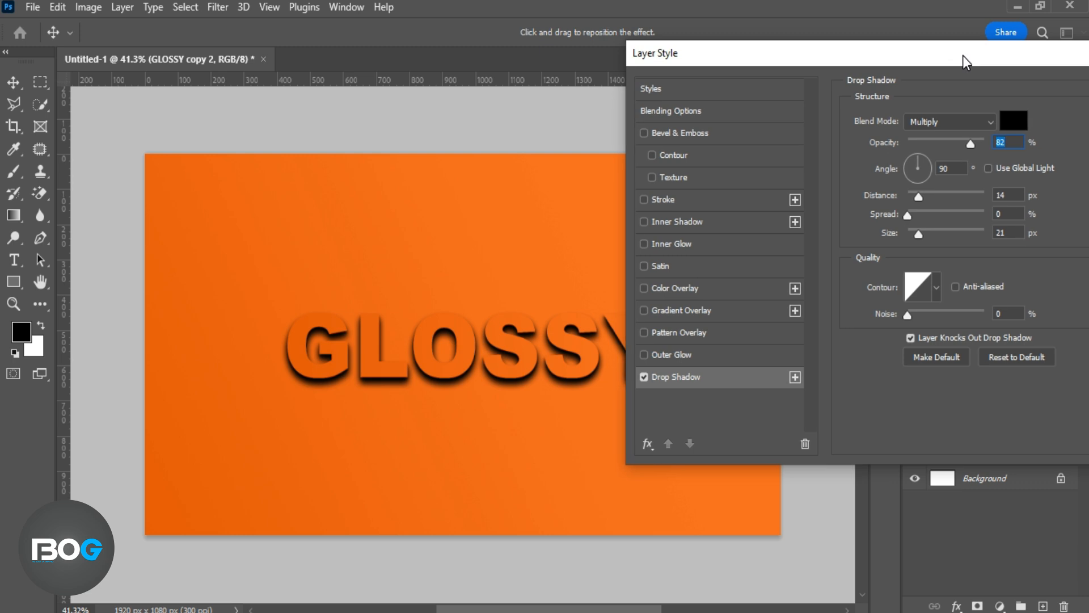
click(1011, 121)
click(540, 232)
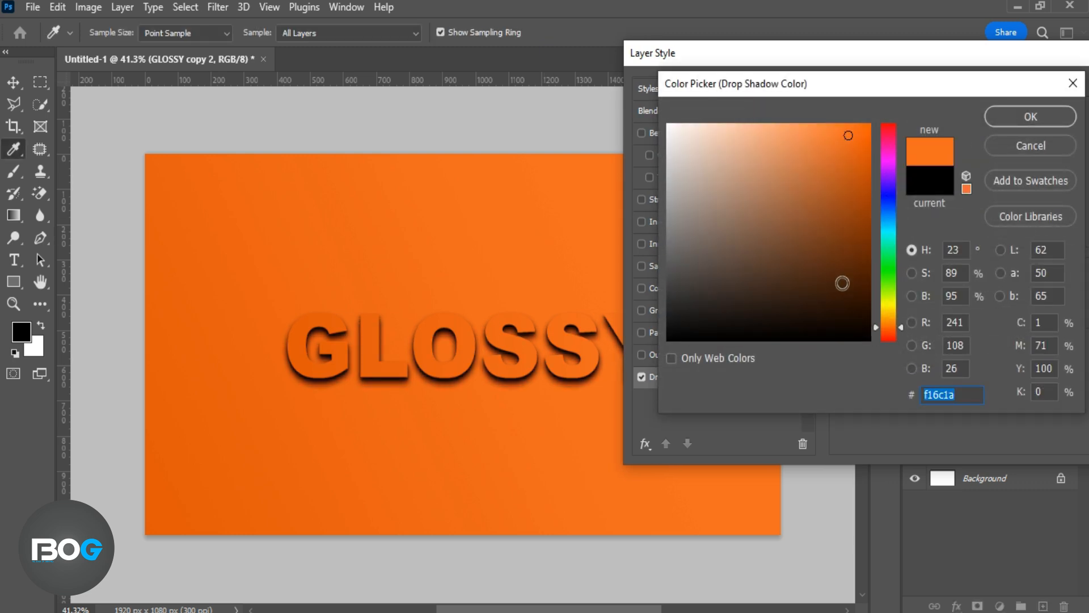
click(870, 280)
drag(873, 277, 869, 250)
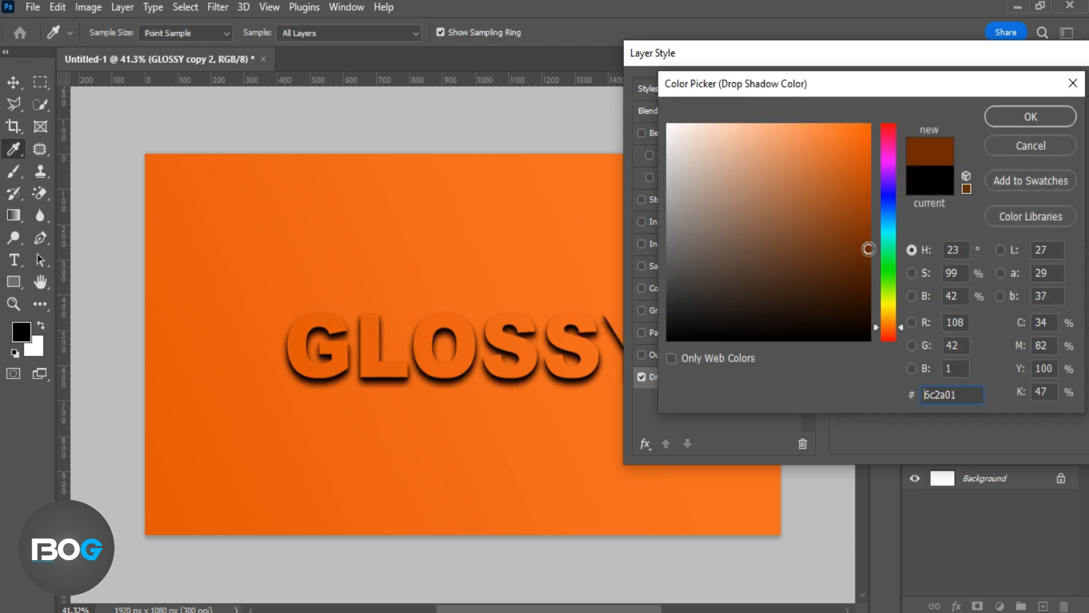
click(993, 117)
Move the lowest copy's shadow above the letters at angle -98°, set opacity to 100%, and resample its colour from the orange background
drag(576, 292, 575, 277)
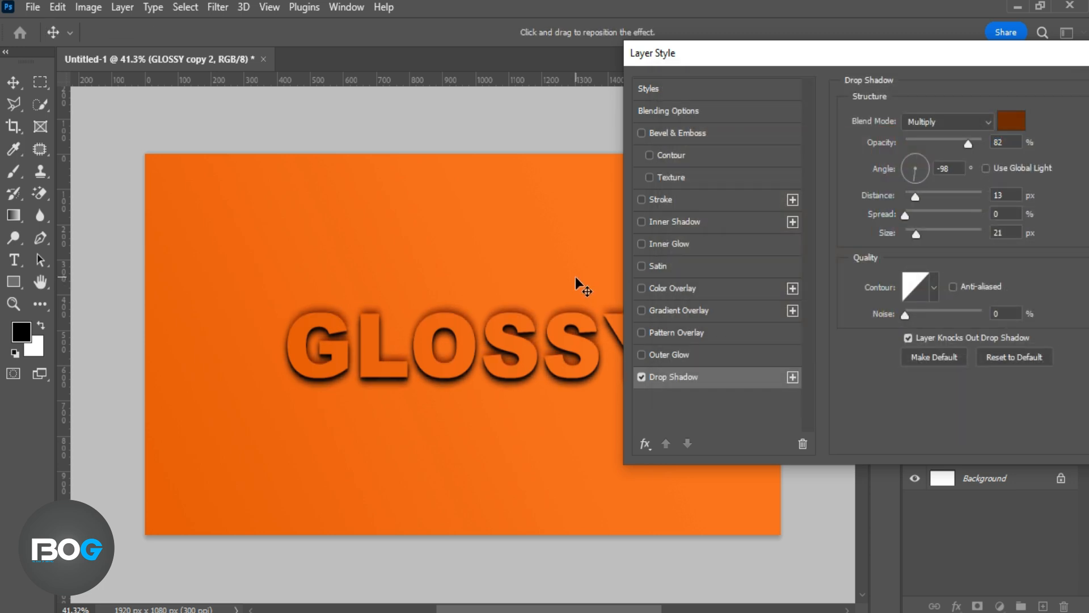
drag(969, 144, 991, 141)
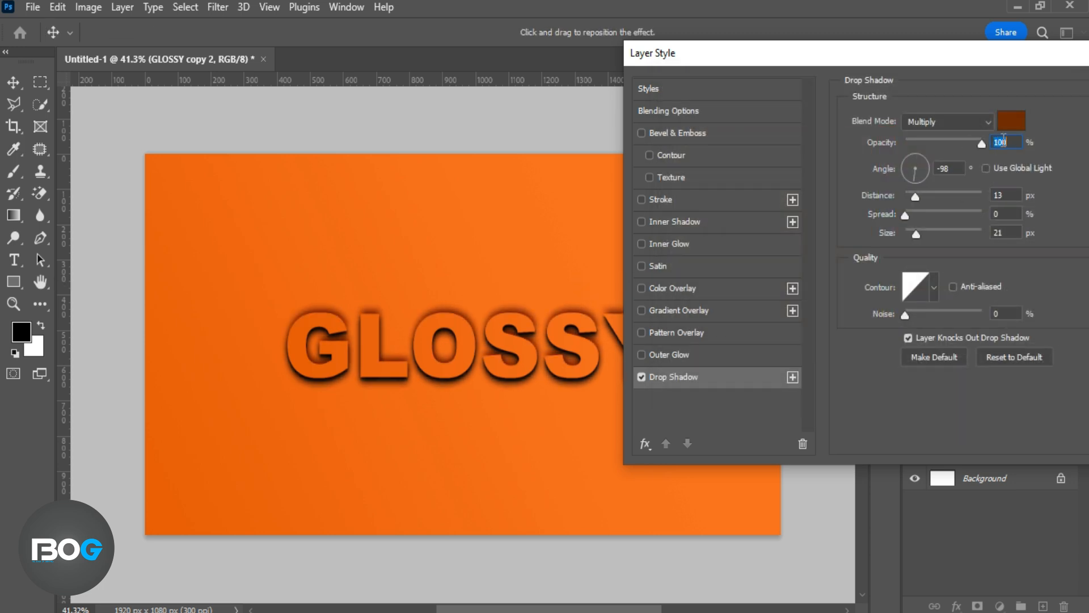
click(1009, 122)
click(581, 272)
mouse_move(860, 181)
mouse_down()
mouse_move(864, 168)
mouse_move(871, 214)
mouse_move(918, 196)
mouse_move(920, 233)
mouse_up()
click(994, 117)
Set the shadow's blend mode to Normal and its colour to a dark burnt orange, with 15 px distance and 29 px size
click(989, 117)
click(961, 135)
click(1009, 122)
click(871, 200)
click(1003, 124)
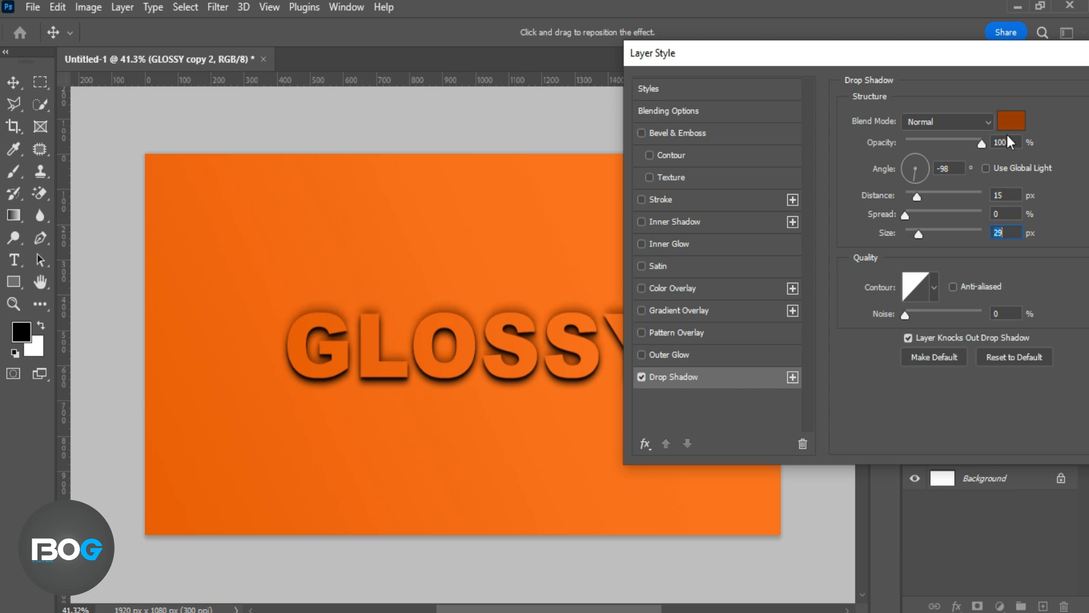
Lighten the shadow colour to about #cc4f02 and set its distance to 19 px and size to 18 px
click(1011, 121)
drag(870, 198, 867, 167)
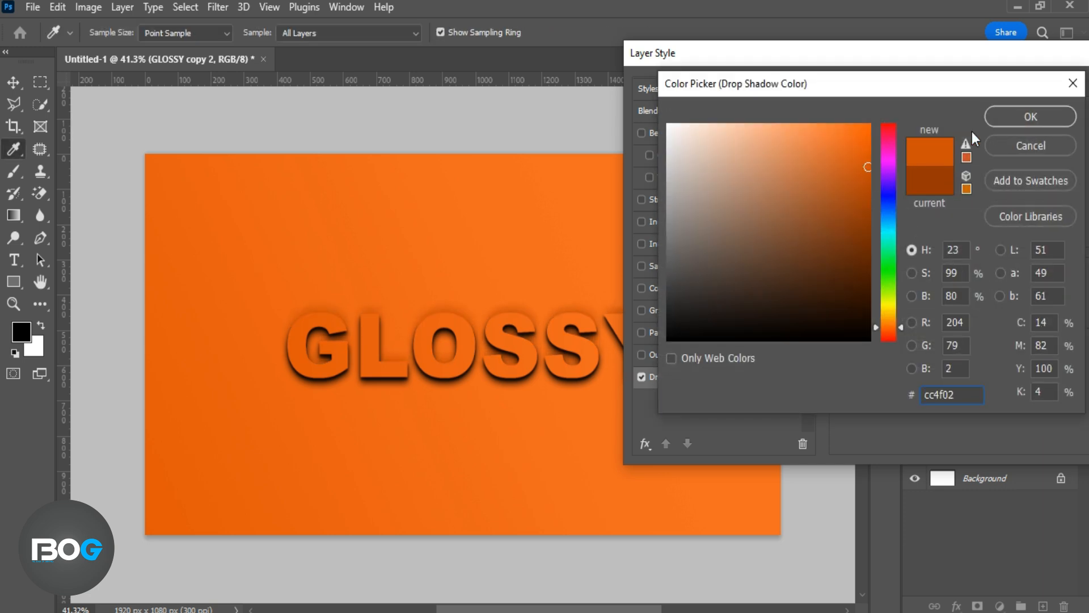
click(996, 120)
drag(917, 198, 921, 198)
drag(917, 236, 916, 241)
click(1011, 120)
drag(897, 325, 900, 328)
click(1027, 120)
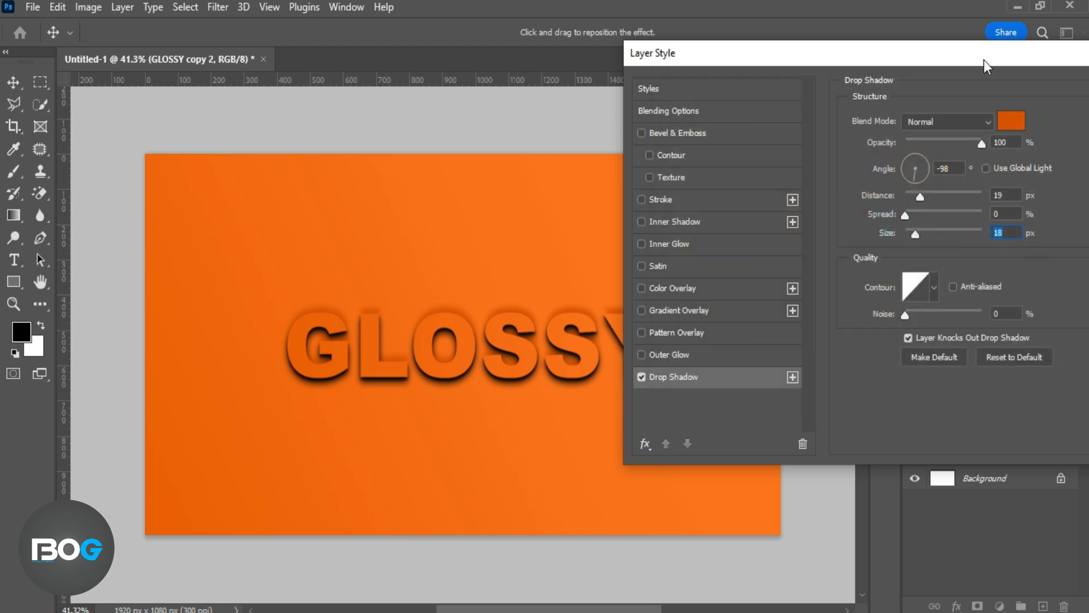
Add a smooth Inner Bevel to the top GLOSSY layer with 84% depth, 6 px size, 1 px soften and shadow colour #451601
click(958, 106)
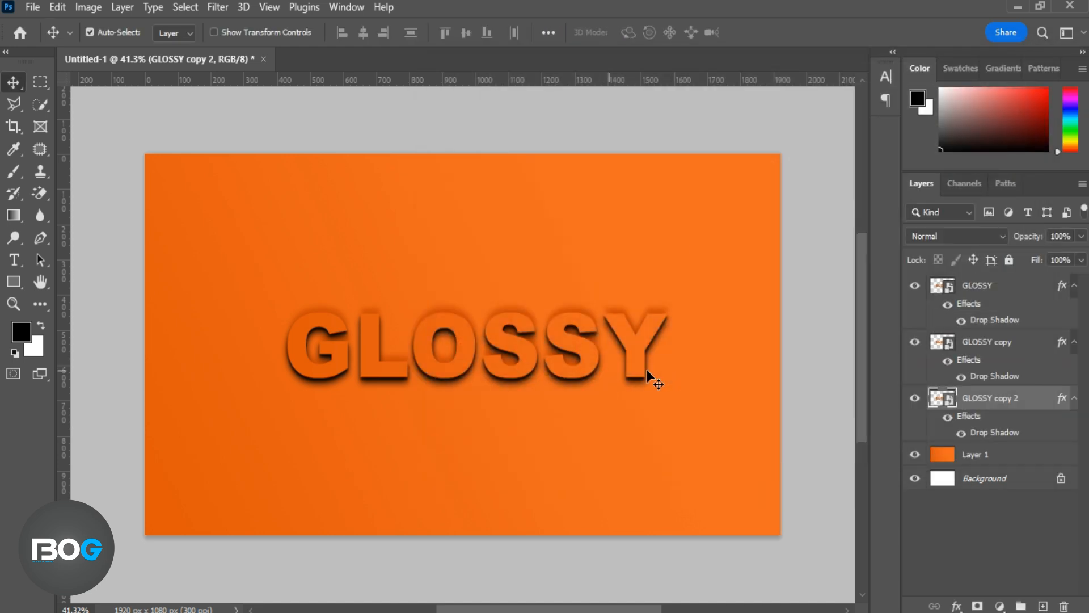
double_click(998, 286)
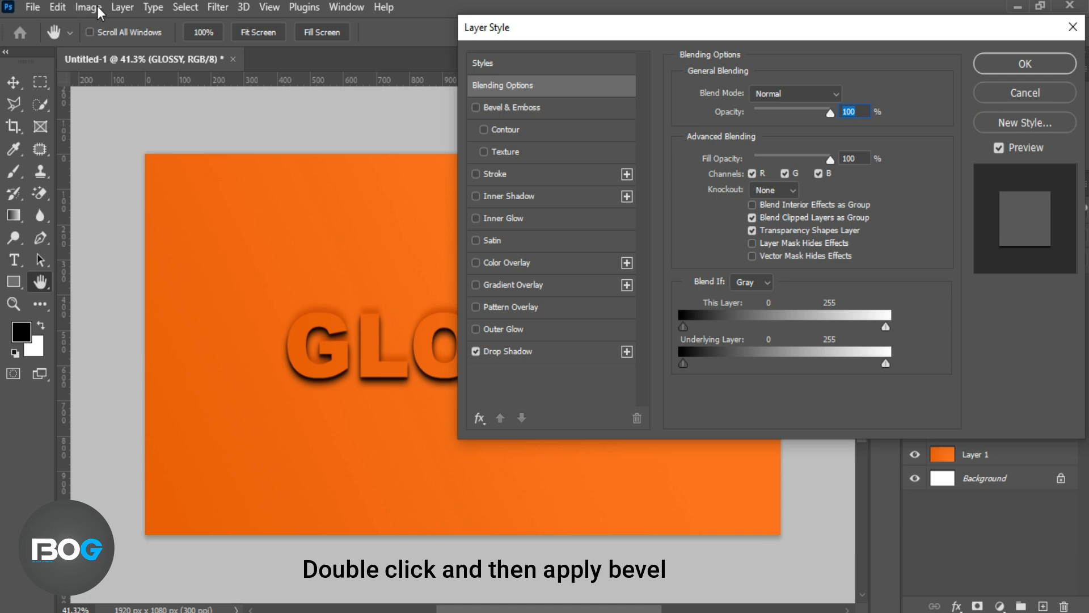
click(566, 108)
drag(707, 25, 884, 22)
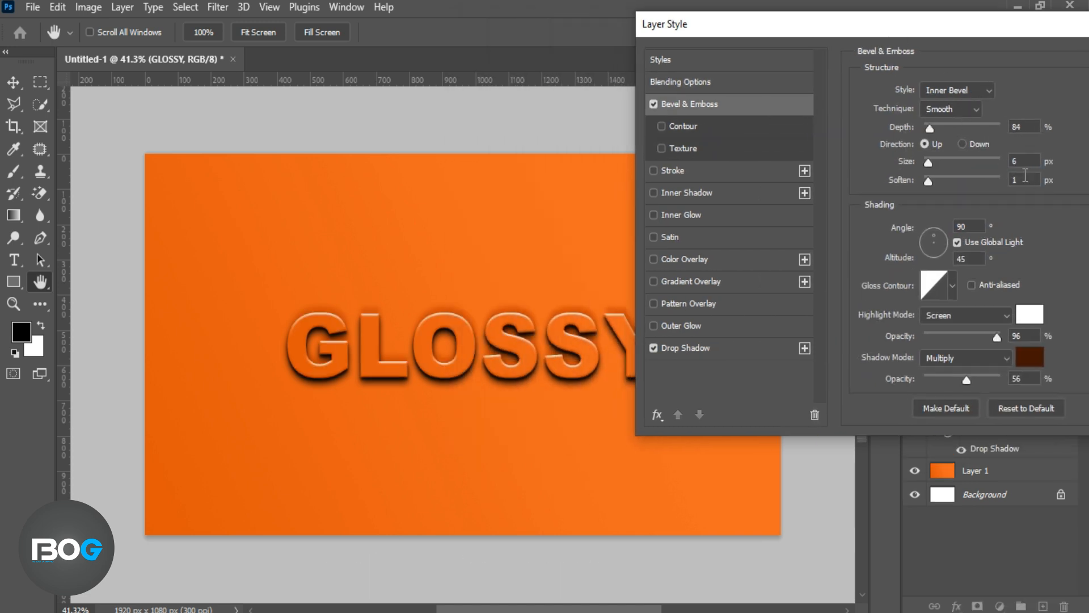
click(953, 284)
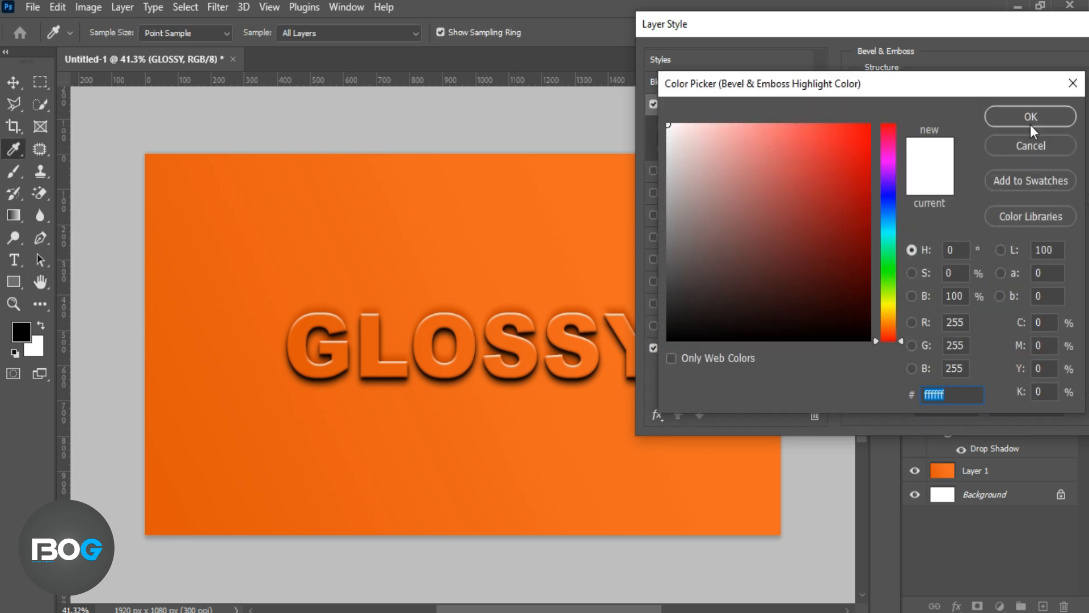
click(1030, 116)
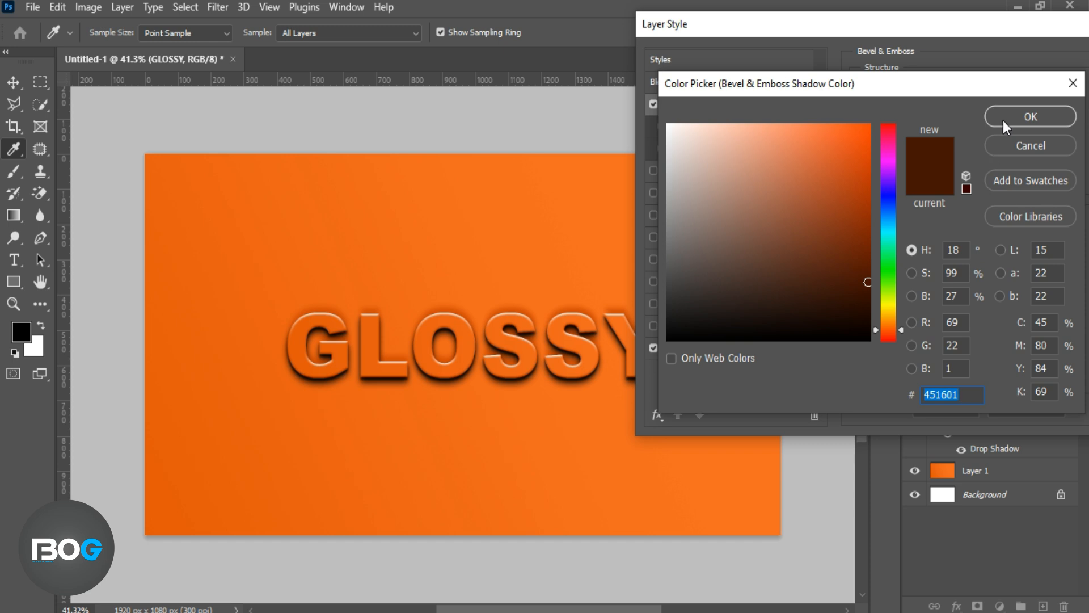
click(1030, 117)
drag(946, 29, 792, 23)
click(1022, 70)
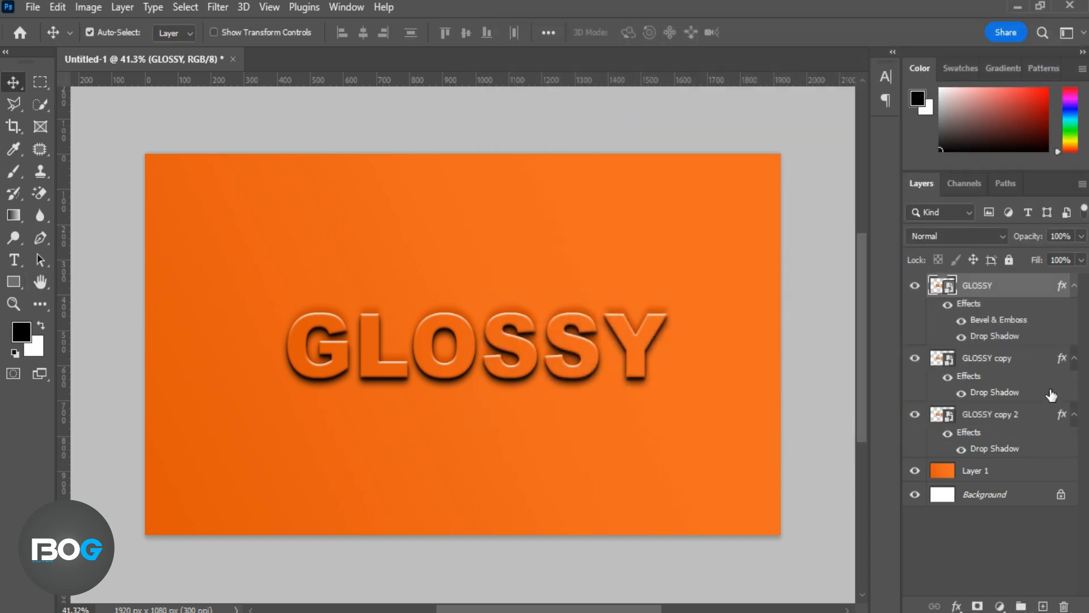
Duplicate the GLOSSY copy 2 layer and move the duplicate directly below it
click(1032, 421)
key(ctrl+j)
drag(1031, 430, 1031, 505)
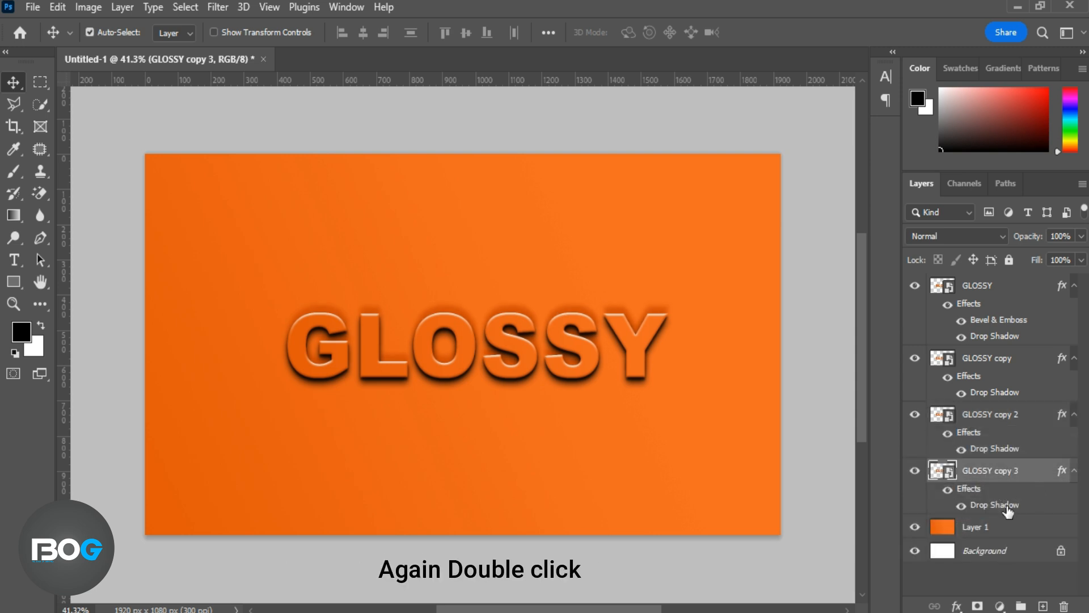
Set the lowest copy's drop shadow colour to #150801 and shift the shadow to a 171° angle with 7 px distance
double_click(1005, 507)
drag(883, 28, 1033, 42)
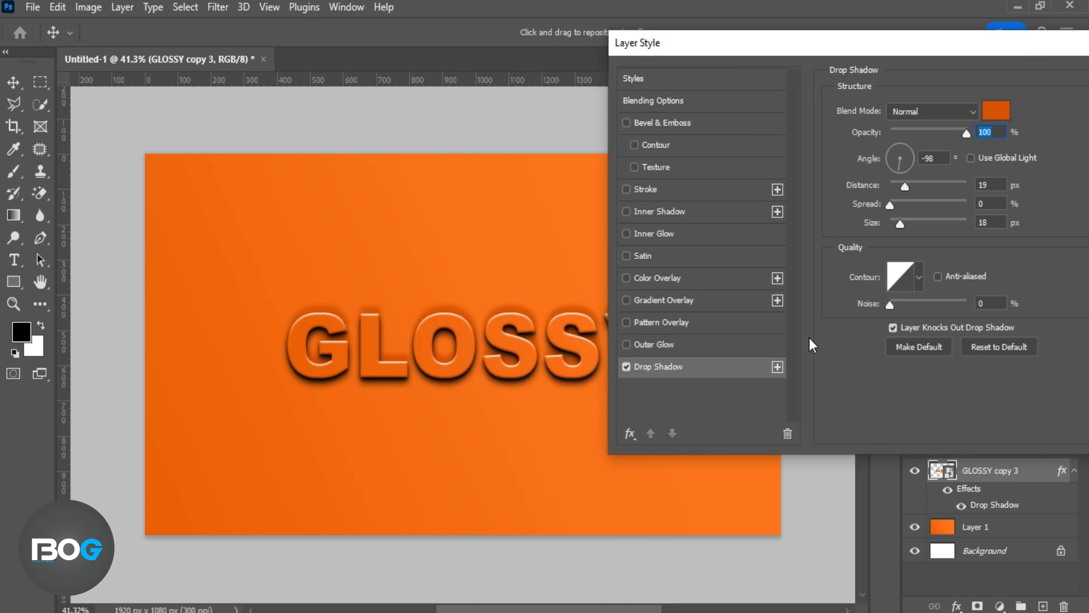
click(996, 111)
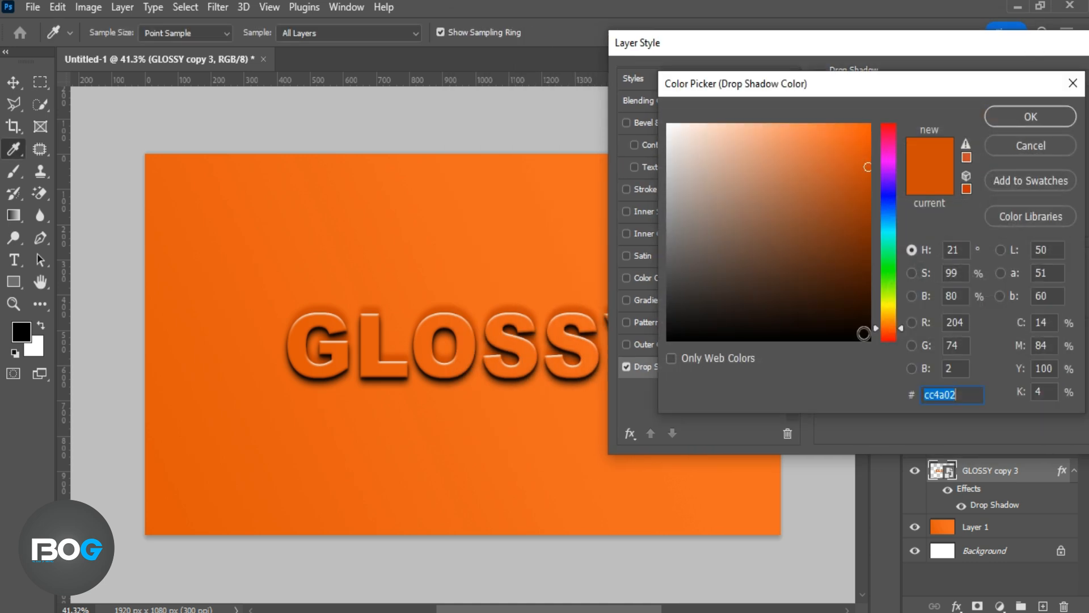
click(864, 323)
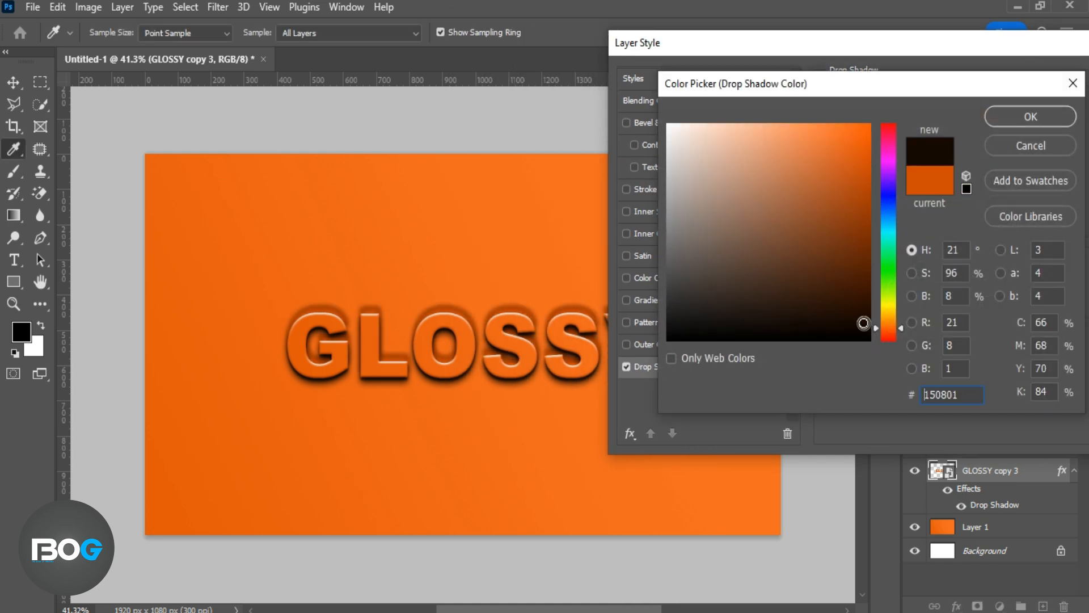
click(996, 118)
drag(904, 186, 899, 192)
click(534, 410)
drag(534, 411, 535, 415)
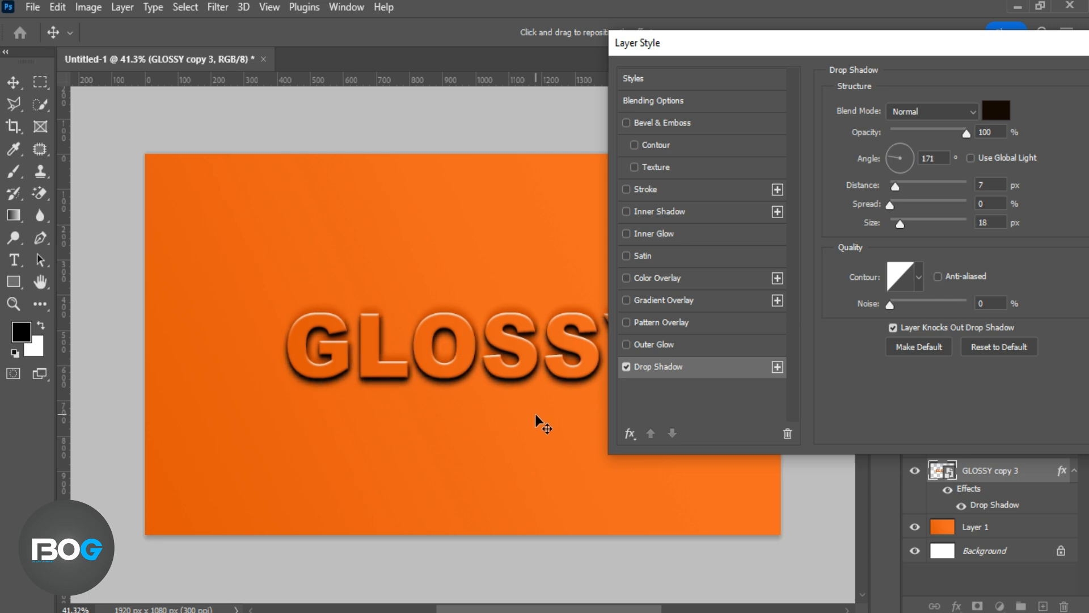
Set the lowest copy's shadow distance to 12 px and change its colour to dark brown #461a00
click(901, 186)
drag(902, 188, 901, 188)
click(996, 111)
click(566, 253)
click(870, 281)
click(1007, 119)
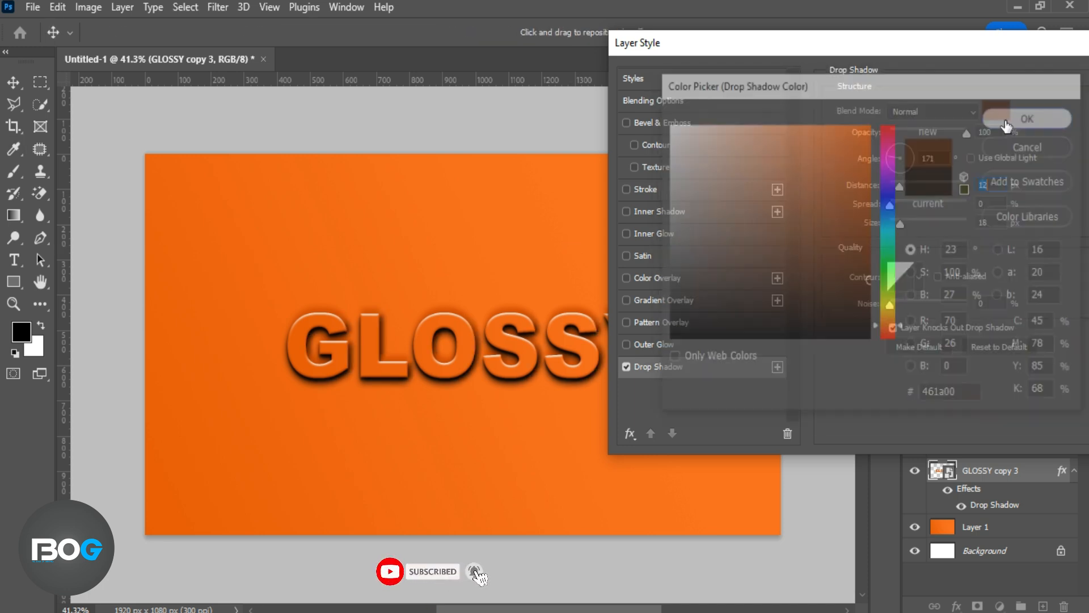
Reduce the lowest copy's shadow opacity to 86%, set its size to 21 px, and apply the style
drag(965, 134, 956, 134)
drag(899, 223, 902, 234)
drag(937, 44, 799, 44)
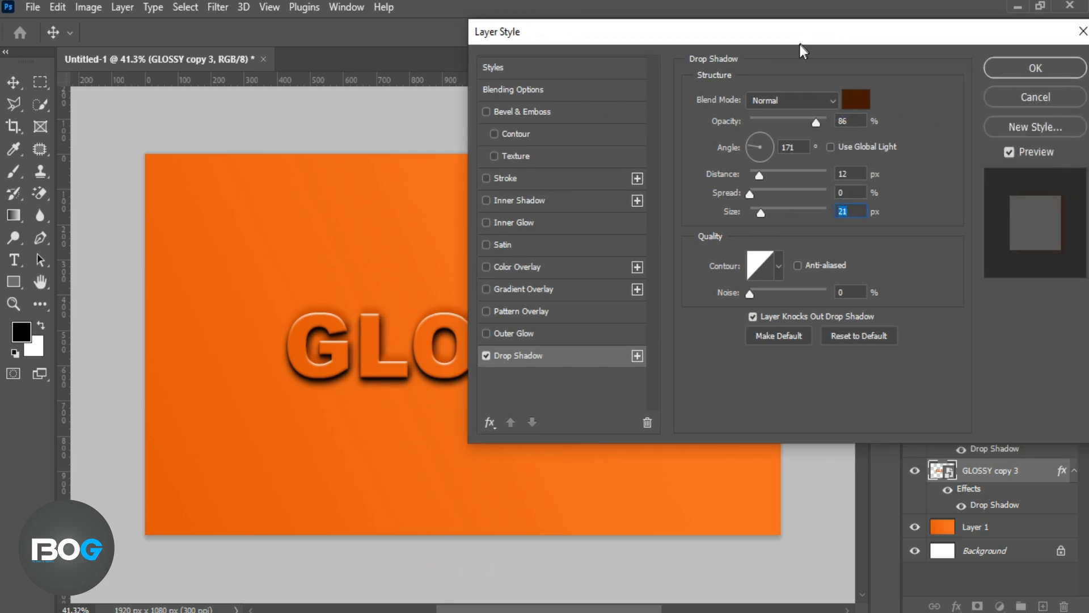
click(1009, 68)
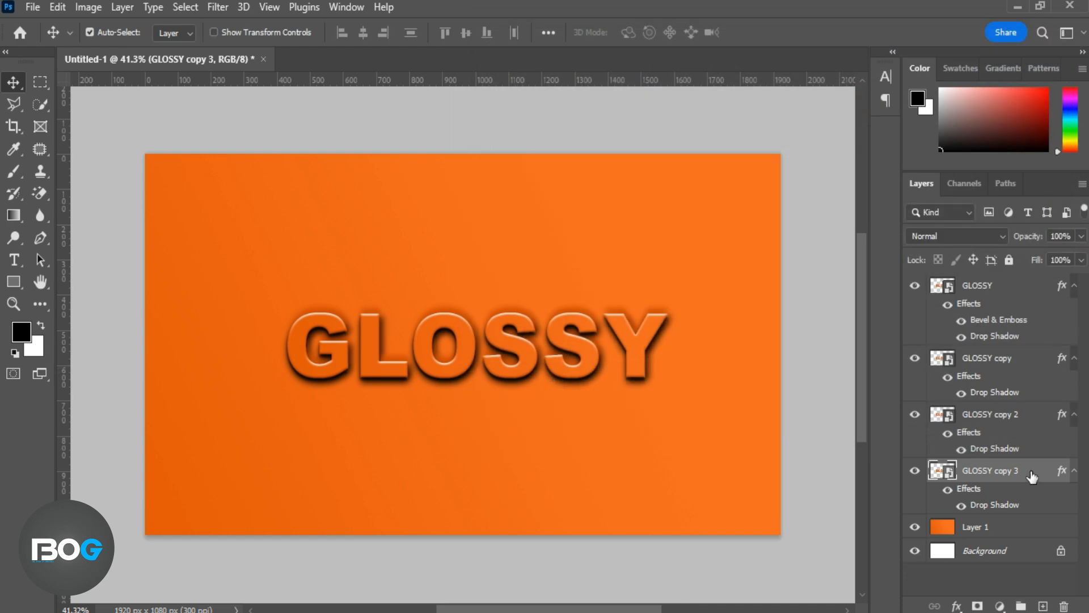
Duplicate the GLOSSY copy 3 layer and nudge the duplicate slightly right and back left
key(ctrl+j)
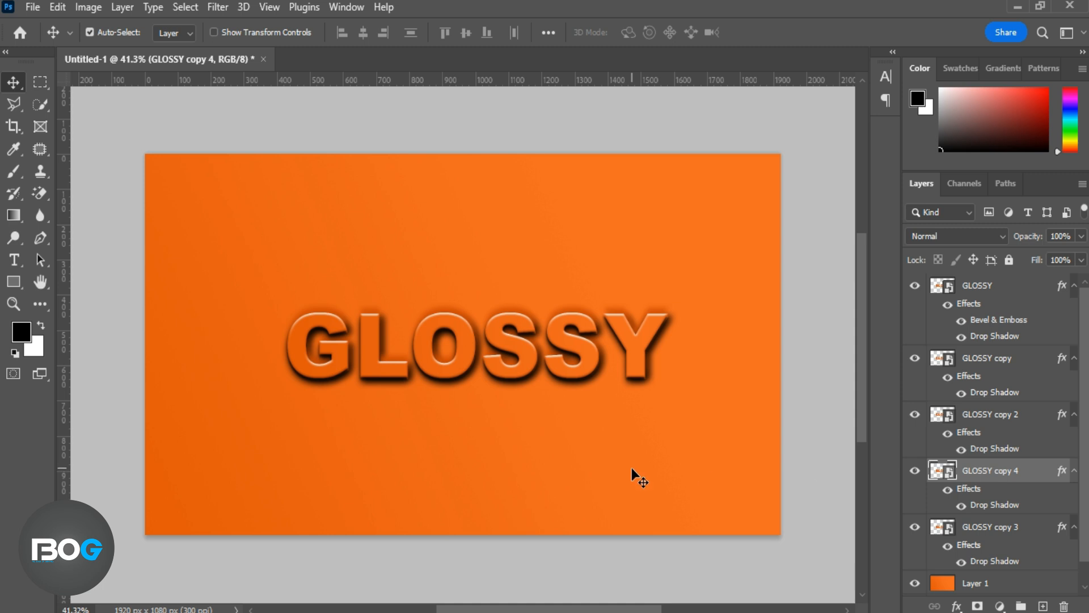
key(Right)
key(Right)
key(Right)
key(Right)
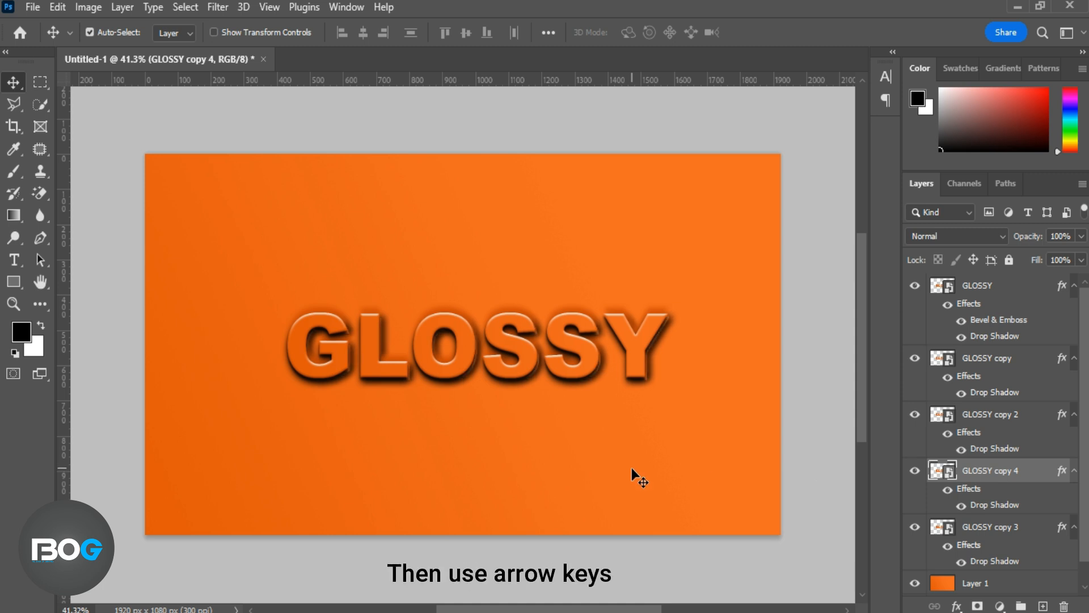
key(Left)
key(Left)
key(Left)
key(Left)
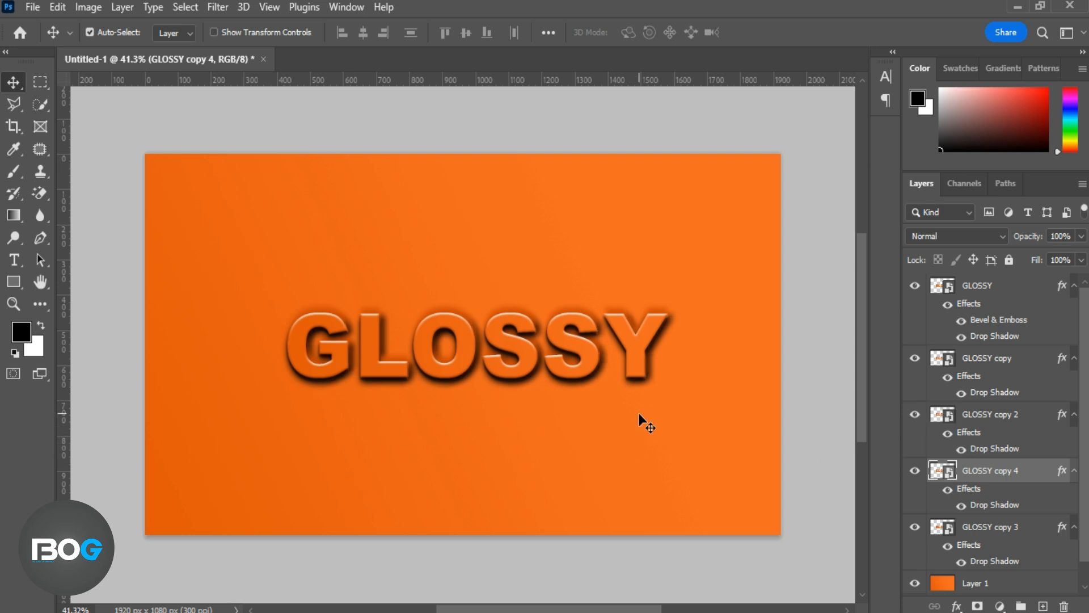
Duplicate GLOSSY copy 4 with the duplicate's shadow opacity lowered to 55%, and hide the drop shadow of GLOSSY copy 4
key(ctrl+j)
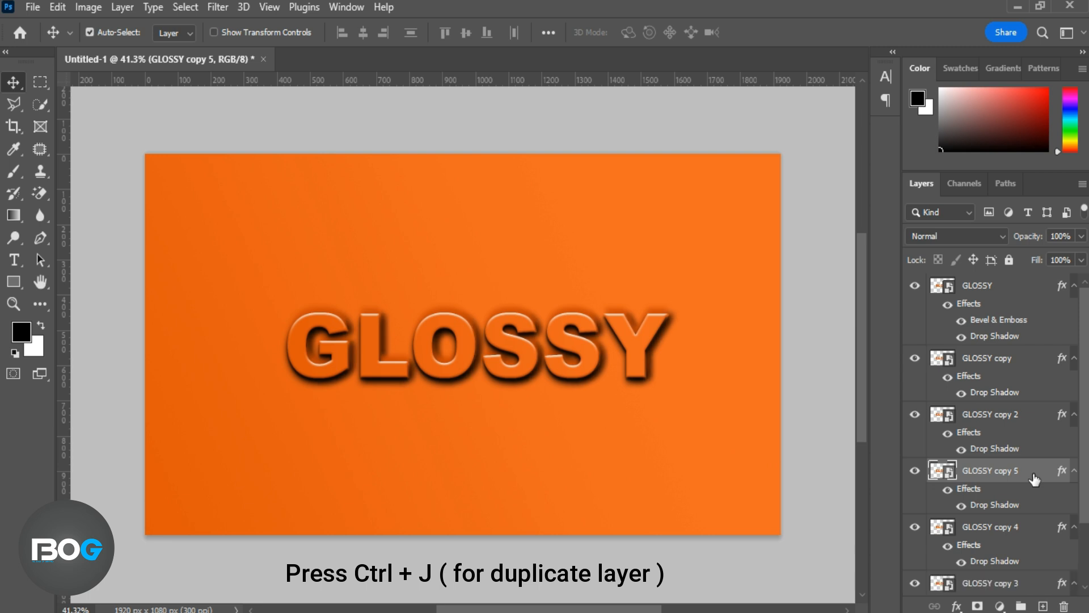
double_click(994, 504)
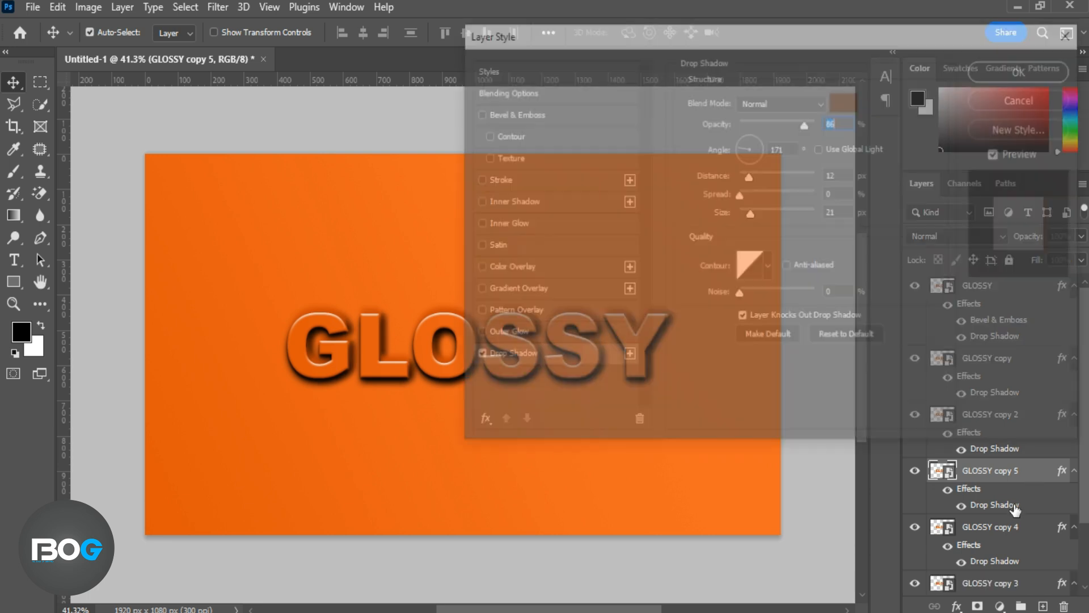
drag(788, 120, 783, 120)
click(1012, 68)
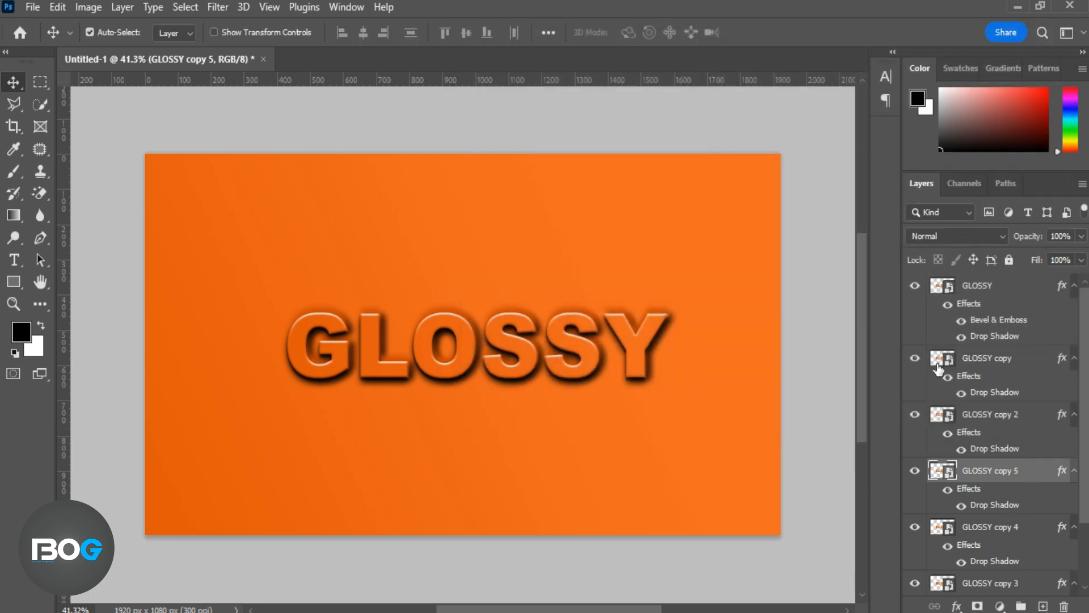
click(962, 562)
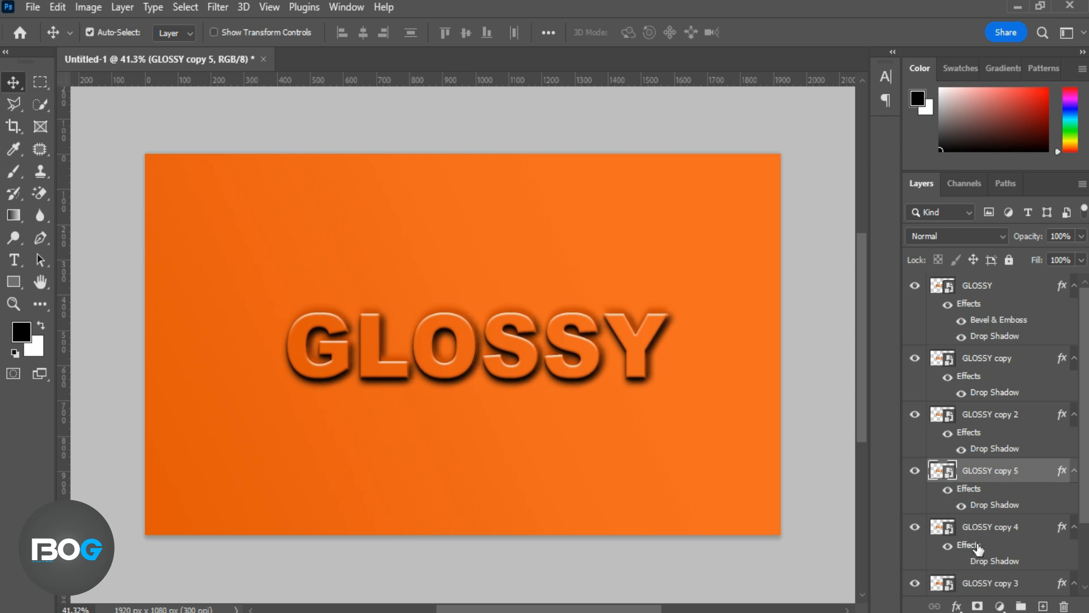
Duplicate the GLOSSY copy 5 layer and set the duplicate's drop shadow to a 143° angle, 9 px distance and 9 px size
scroll(964, 556, down, 2)
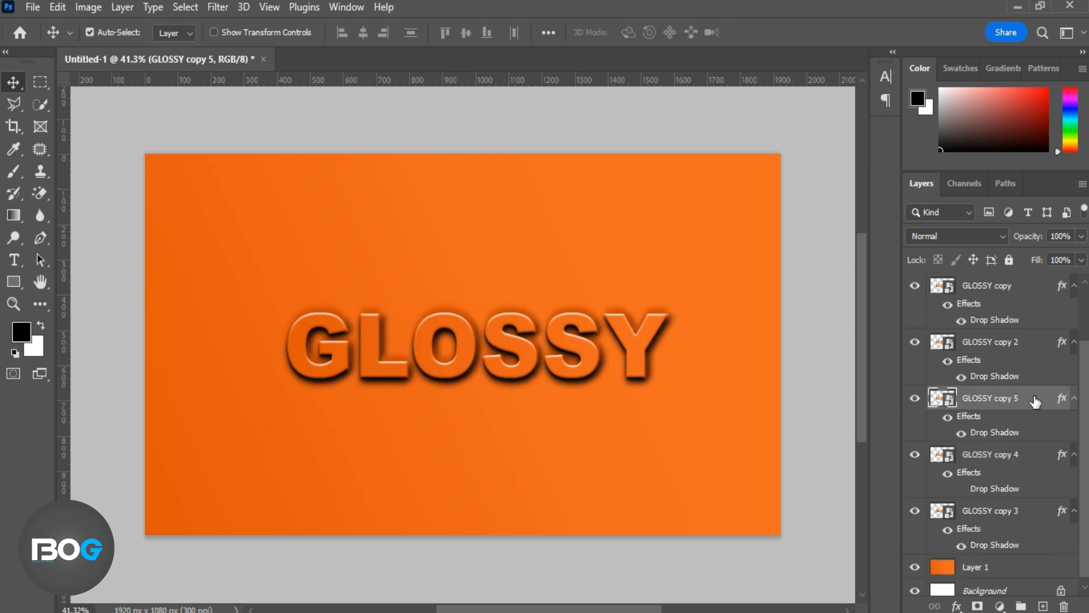
key(ctrl+j)
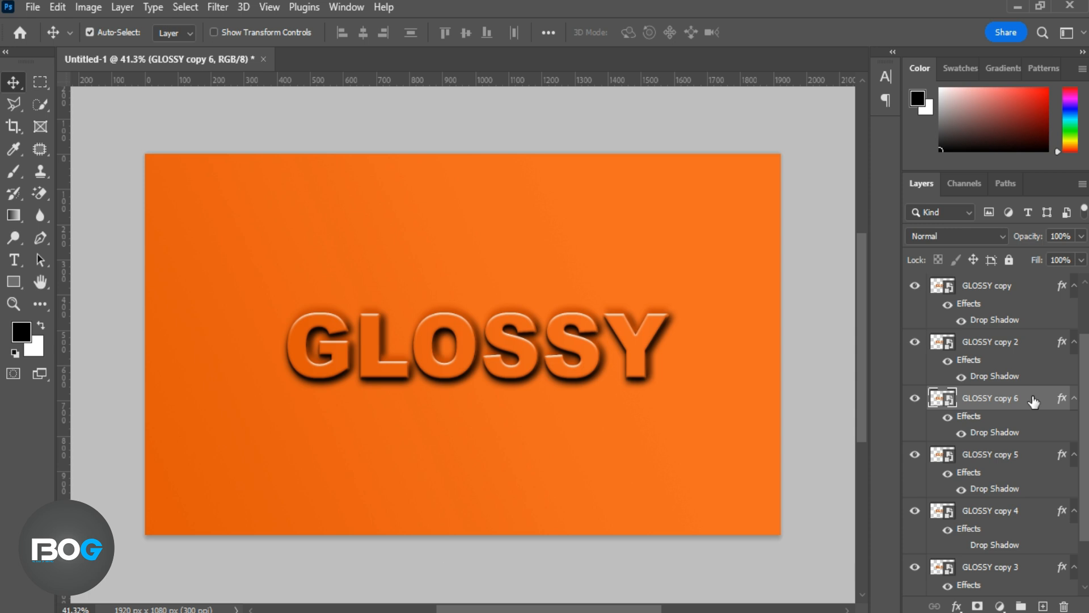
double_click(993, 433)
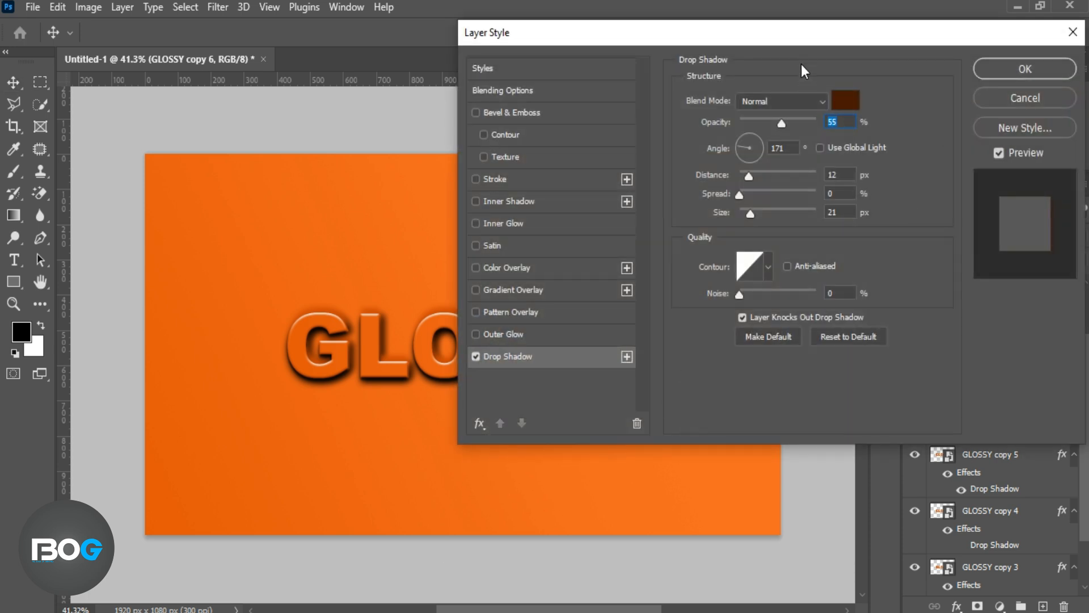
drag(804, 43, 1042, 54)
mouse_move(672, 407)
mouse_down()
mouse_move(643, 431)
mouse_move(653, 416)
mouse_up()
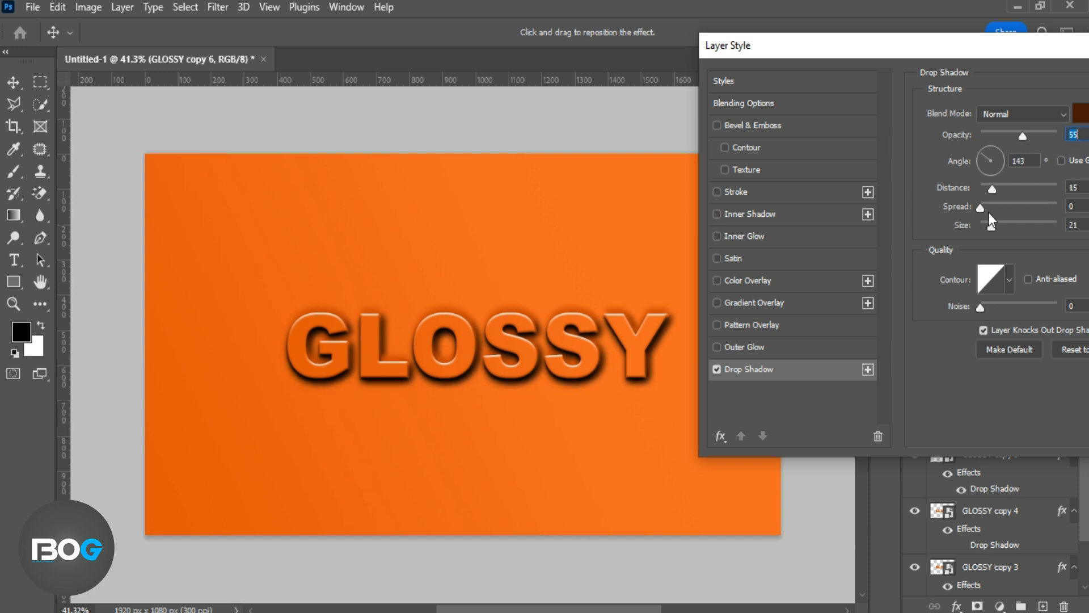
drag(992, 193, 988, 195)
click(988, 194)
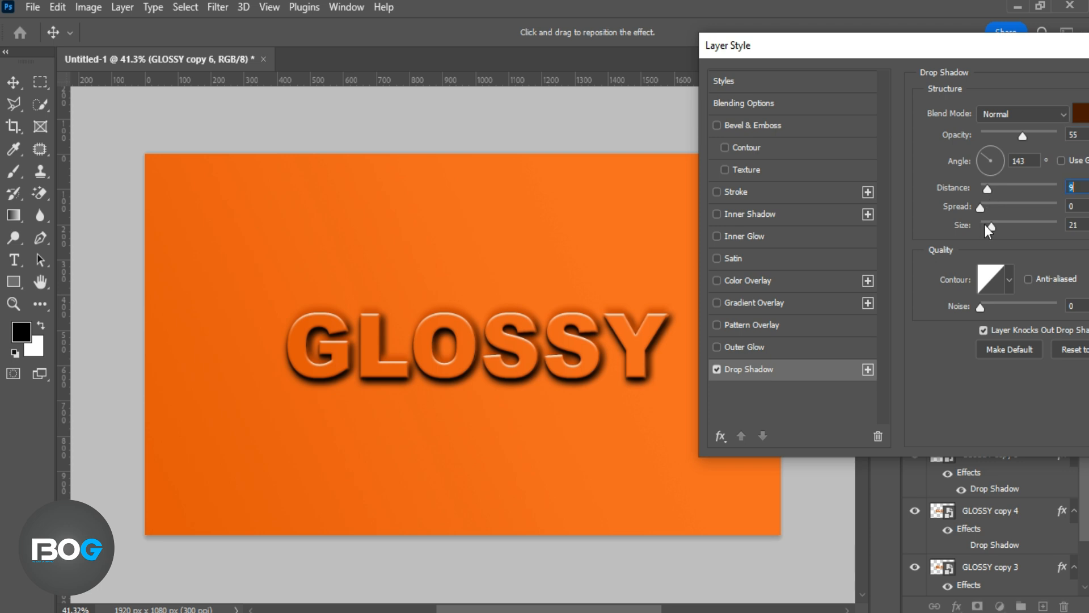
click(989, 226)
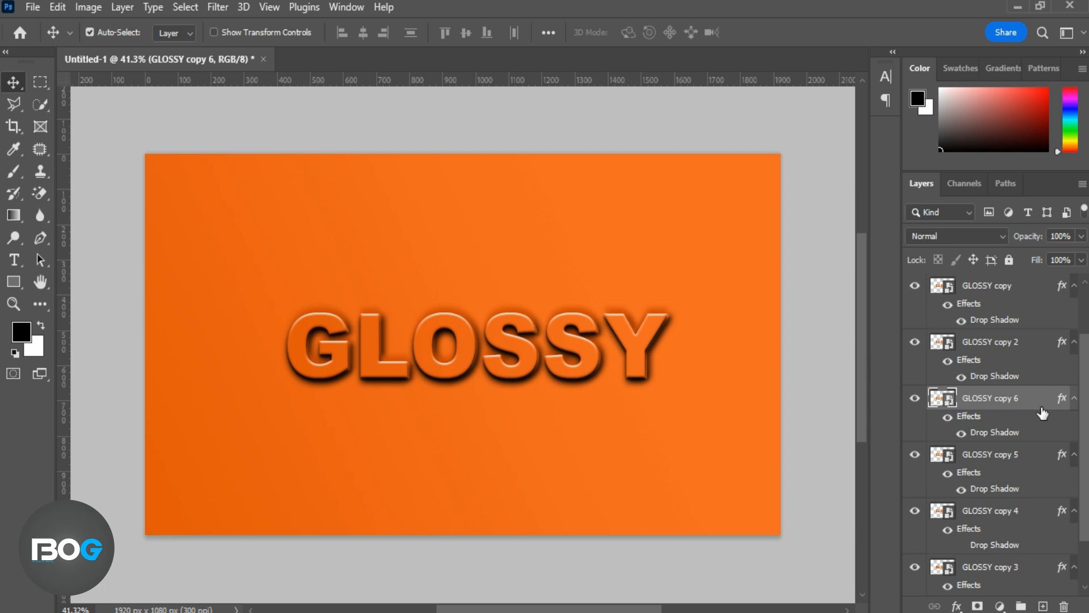
Duplicate the GLOSSY copy 6 layer and set the duplicate's drop shadow to 64% opacity, 10 px distance and 38 px size
key(ctrl+j)
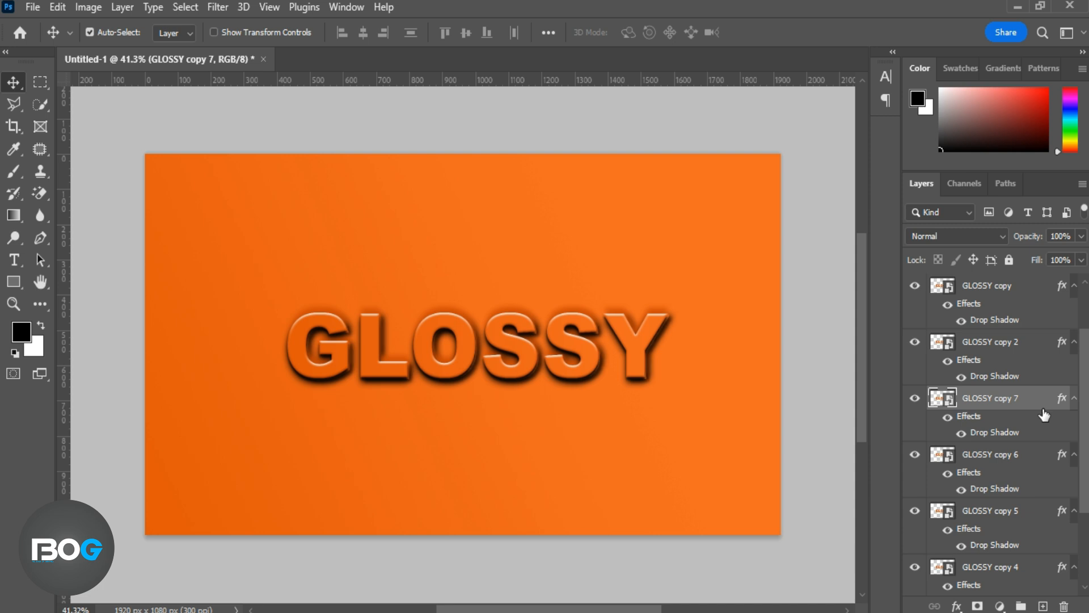
double_click(1005, 433)
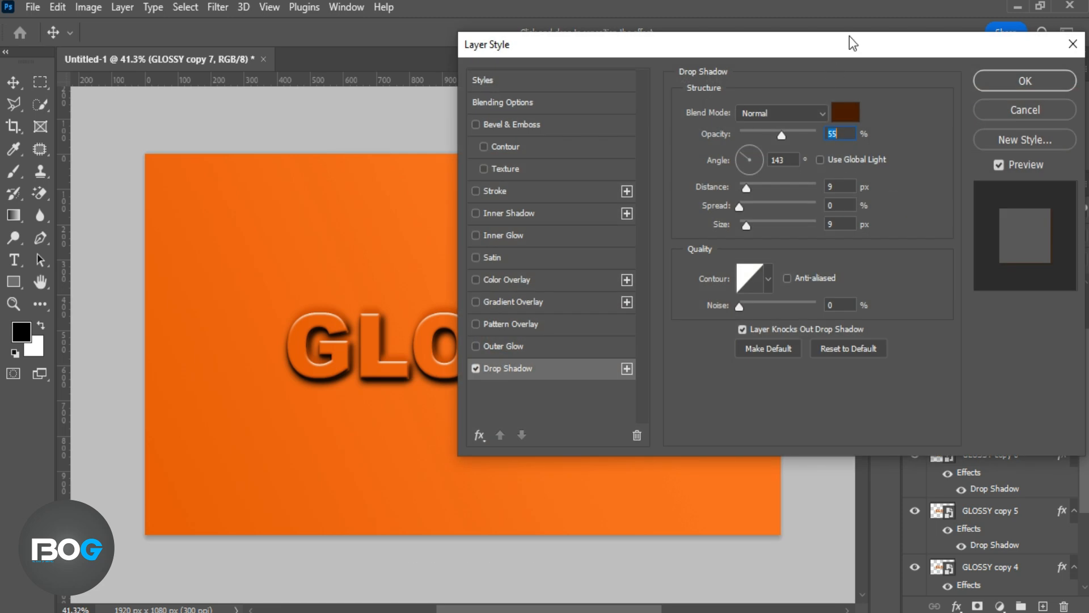
drag(849, 36, 1029, 42)
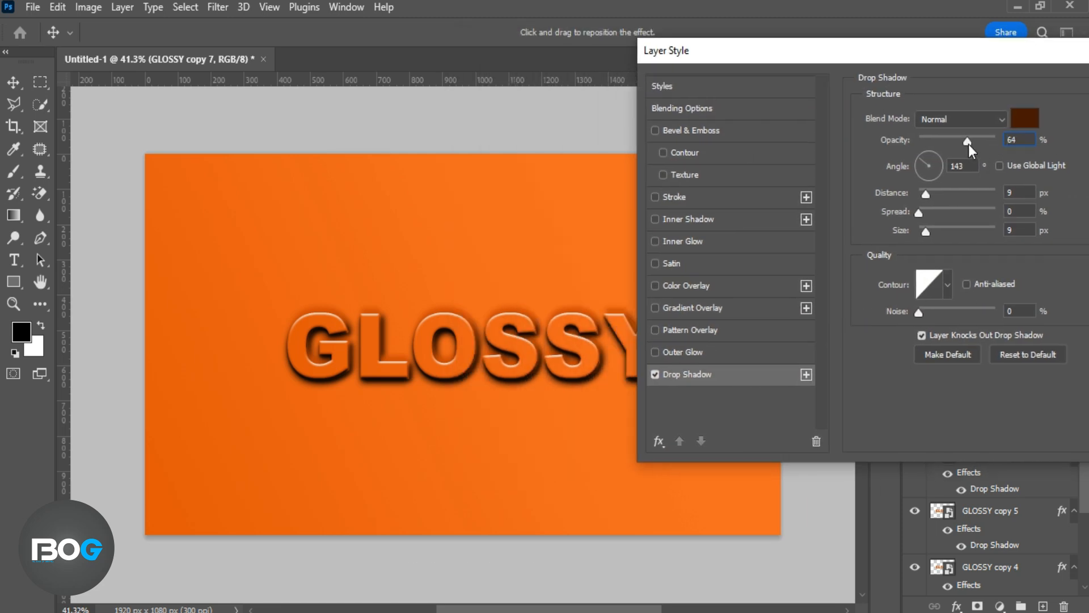
drag(925, 194, 935, 230)
drag(1008, 54, 867, 78)
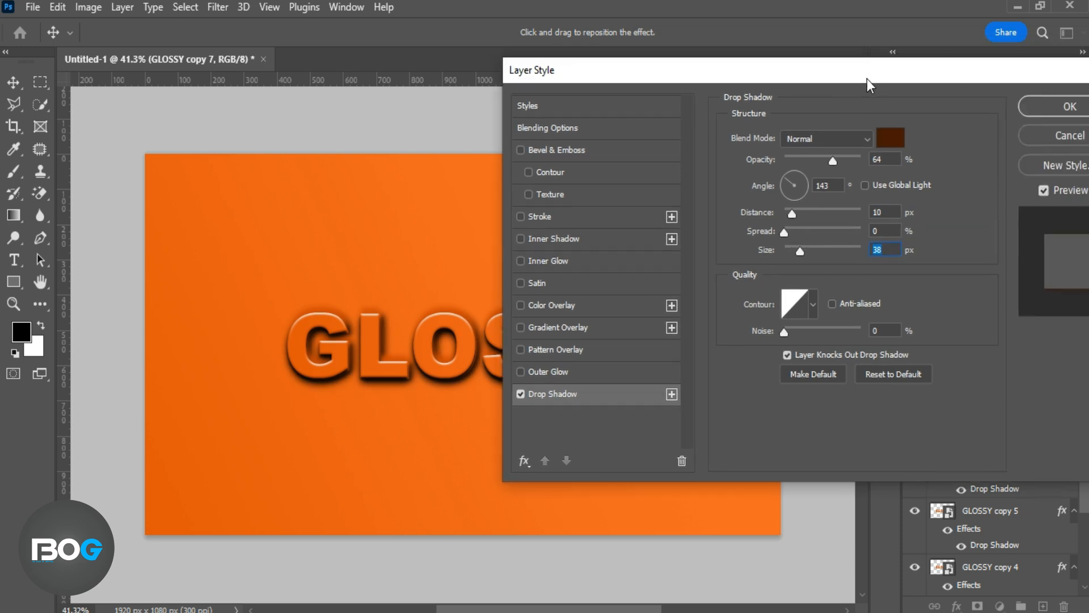
click(1046, 90)
Duplicate the top GLOSSY layer and set the duplicate's Bevel & Emboss gloss contour to the single-peak cone shape
click(1013, 294)
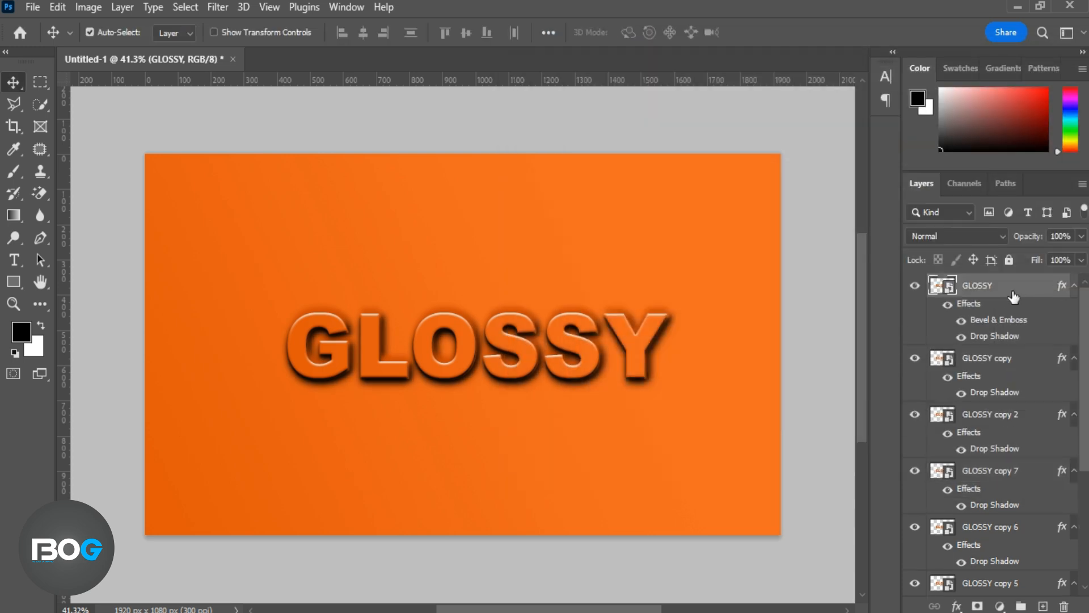
key(ctrl+j)
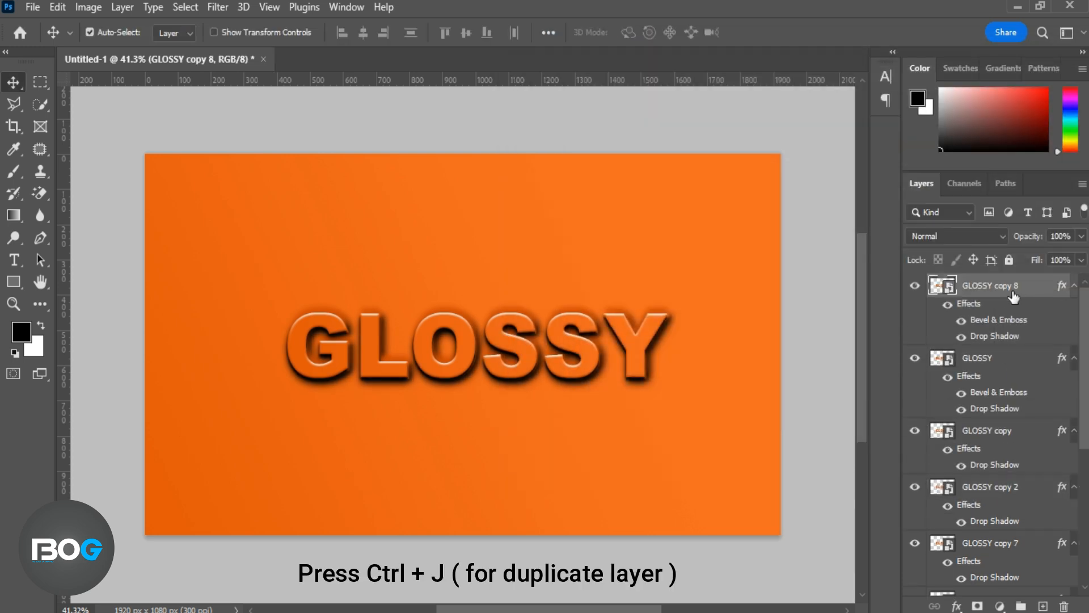
double_click(1011, 324)
drag(850, 73, 1023, 75)
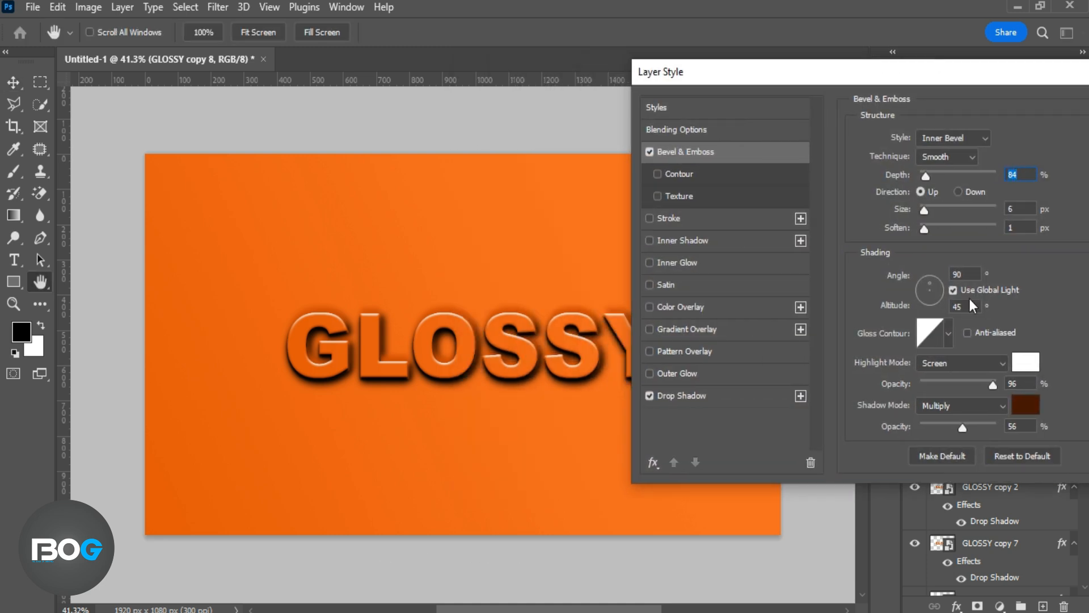
click(948, 334)
click(875, 381)
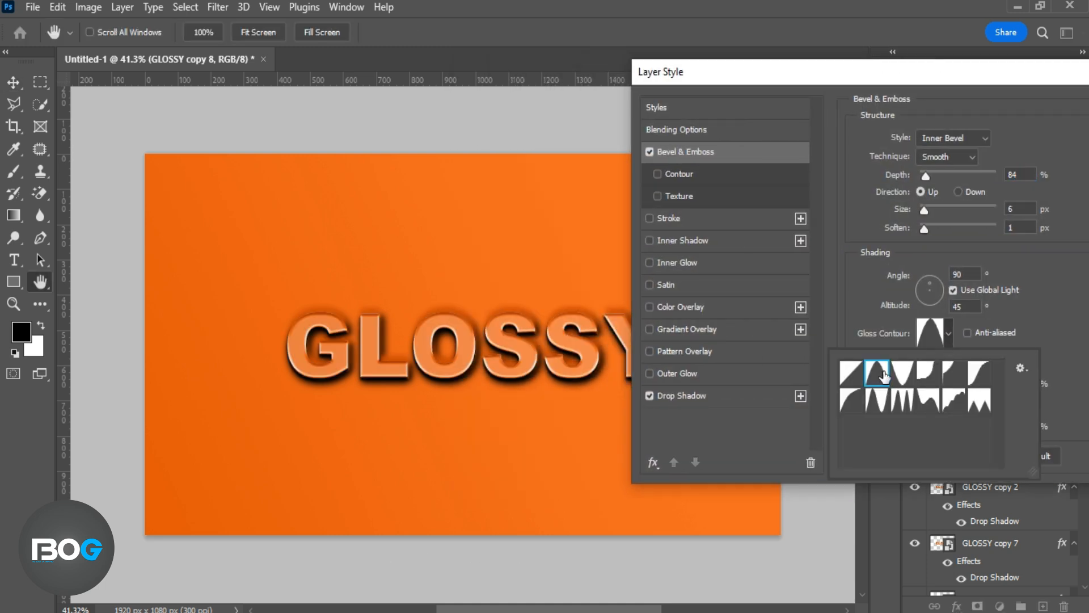
click(902, 372)
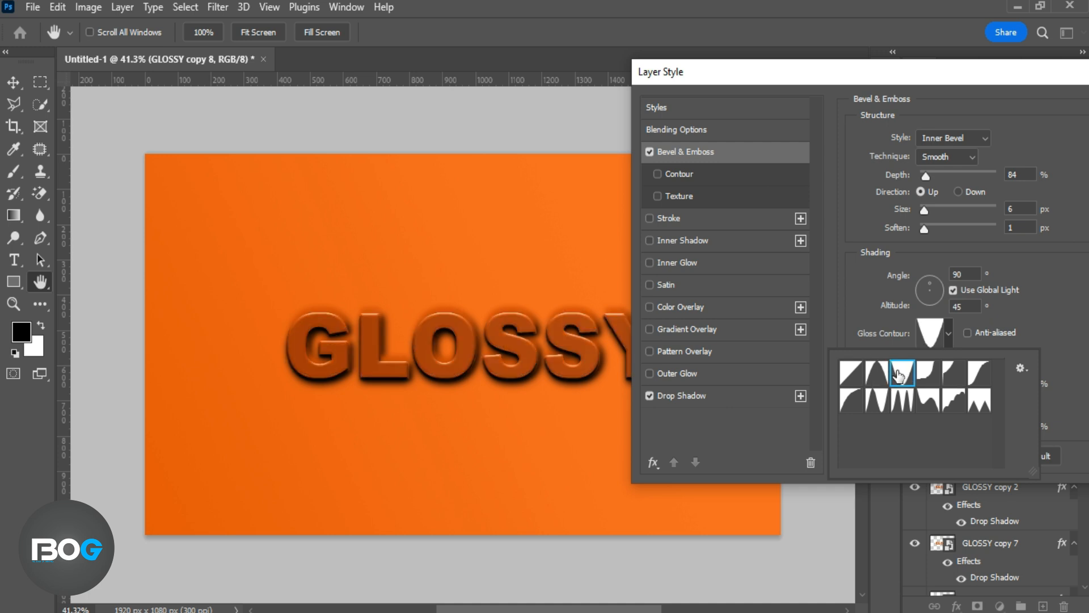
click(885, 375)
click(1063, 339)
Change the Bevel & Emboss highlight colour of GLOSSY copy 8 to a light orange
click(1021, 369)
click(563, 253)
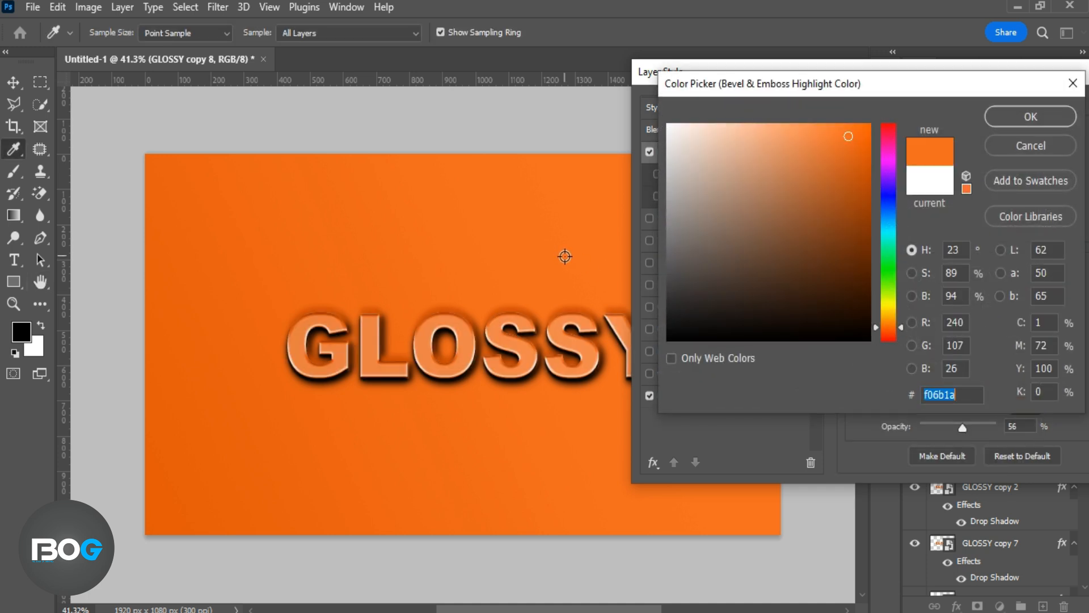
drag(800, 154, 795, 129)
drag(875, 327, 877, 331)
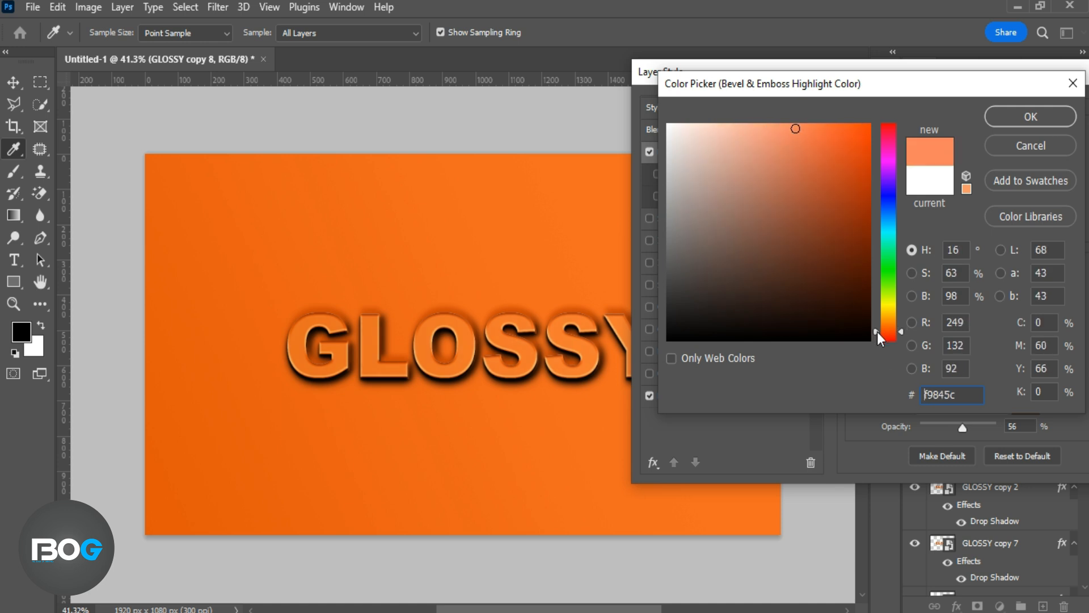
drag(792, 129, 766, 128)
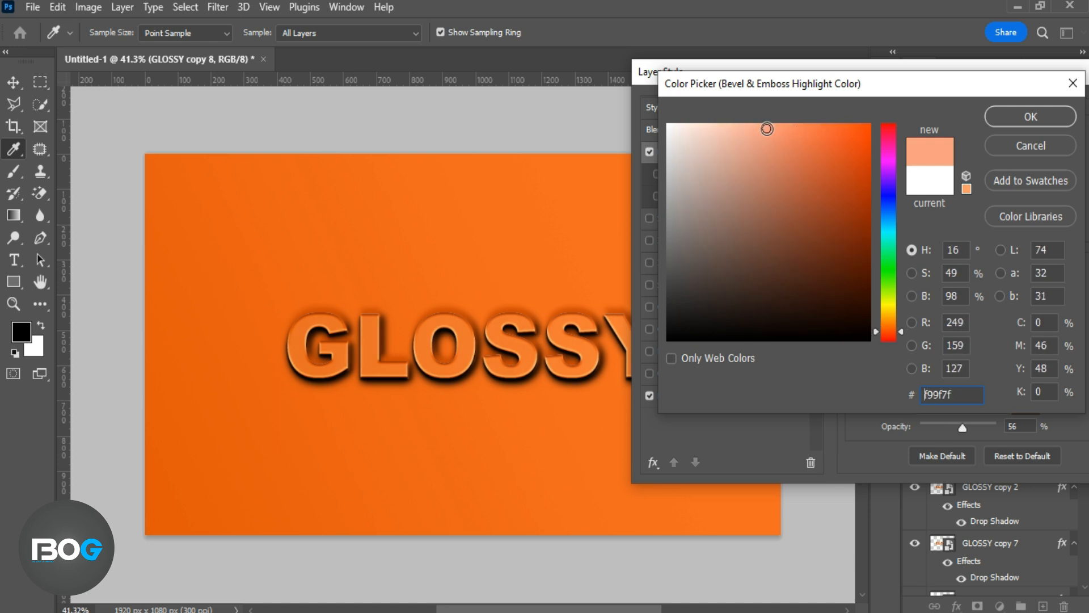
click(900, 322)
drag(900, 322, 900, 325)
click(1005, 117)
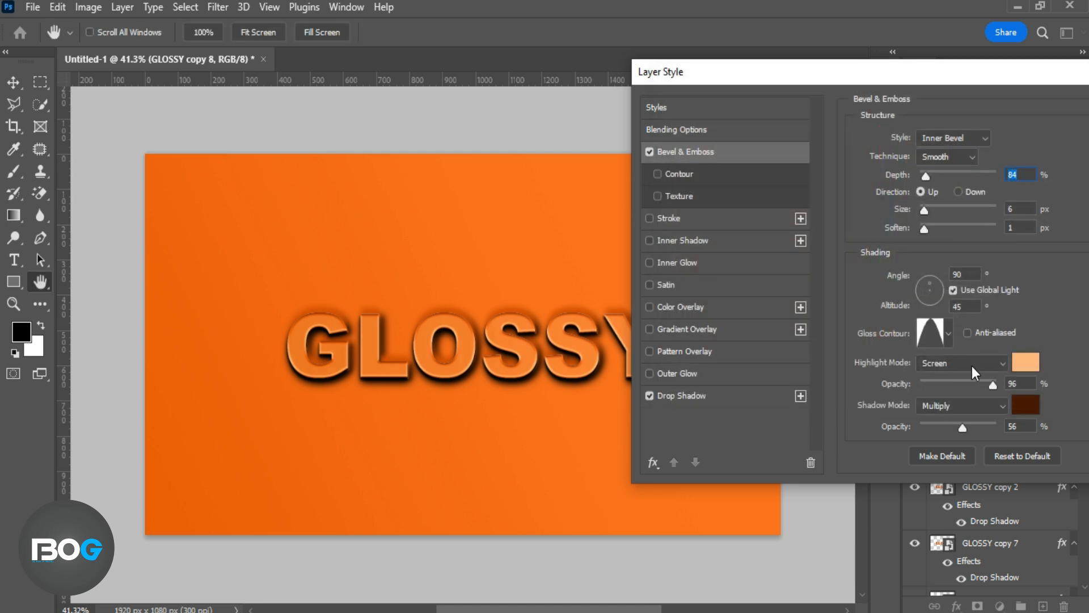
Lower the bevel's highlight opacity on GLOSSY copy 8 and move that layer directly below the GLOSSY layer
drag(947, 386, 955, 389)
drag(963, 79, 765, 73)
click(963, 109)
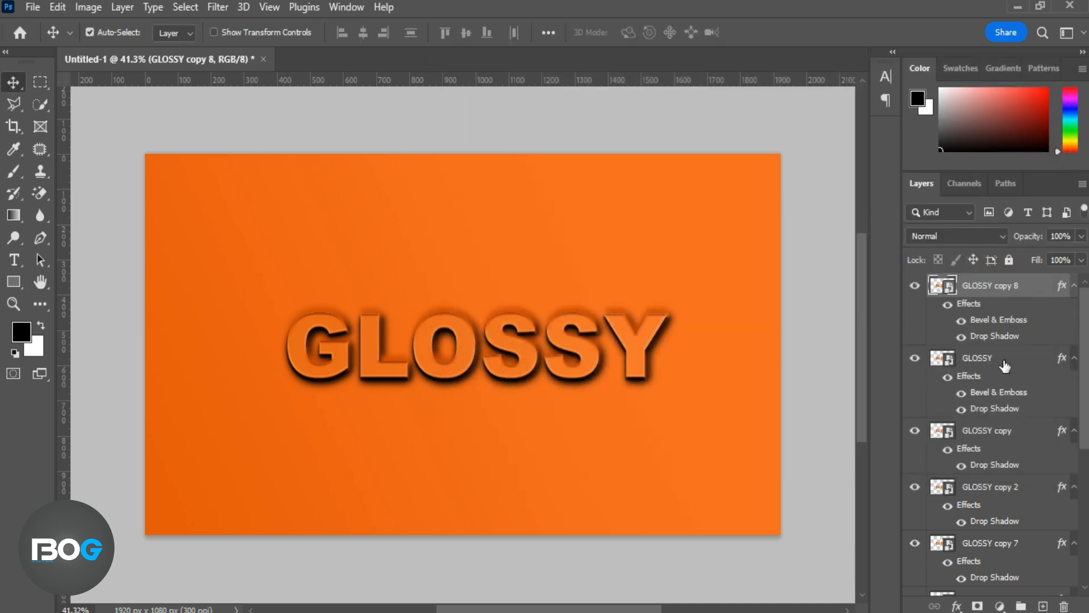
drag(1011, 276, 1032, 378)
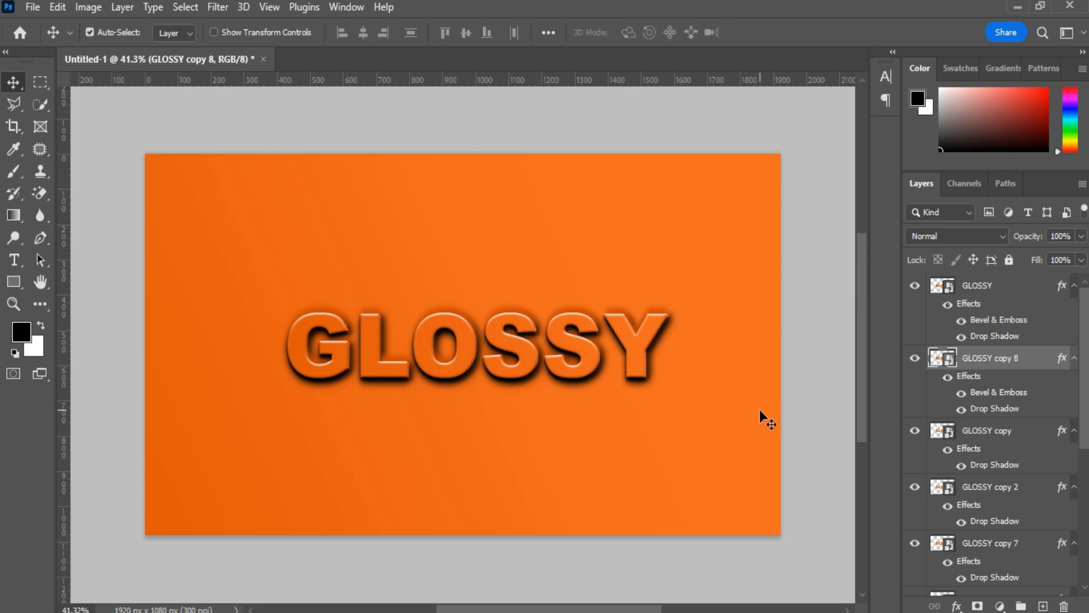